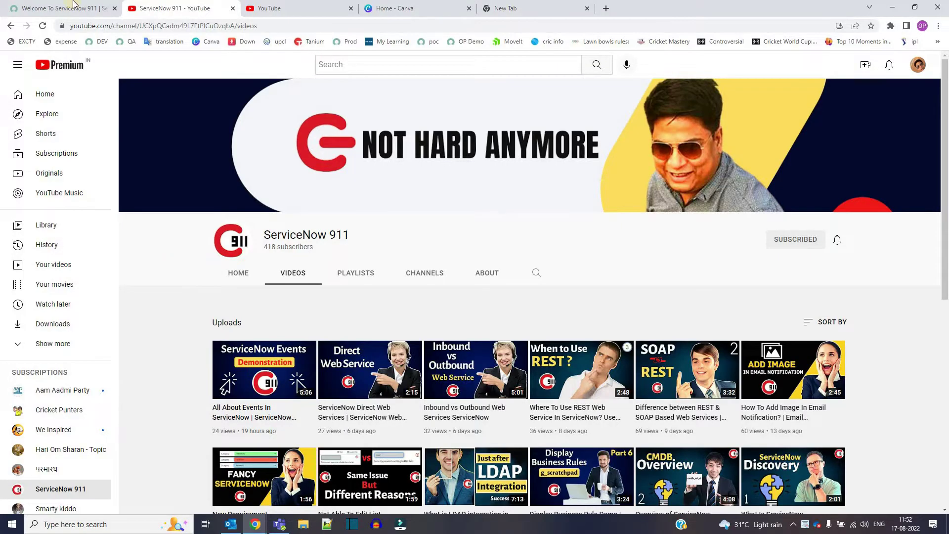
Step: Switch to the 'Welcome To ServiceNow 911' tab showing the ServiceNow instance home page
left_click(73, 6)
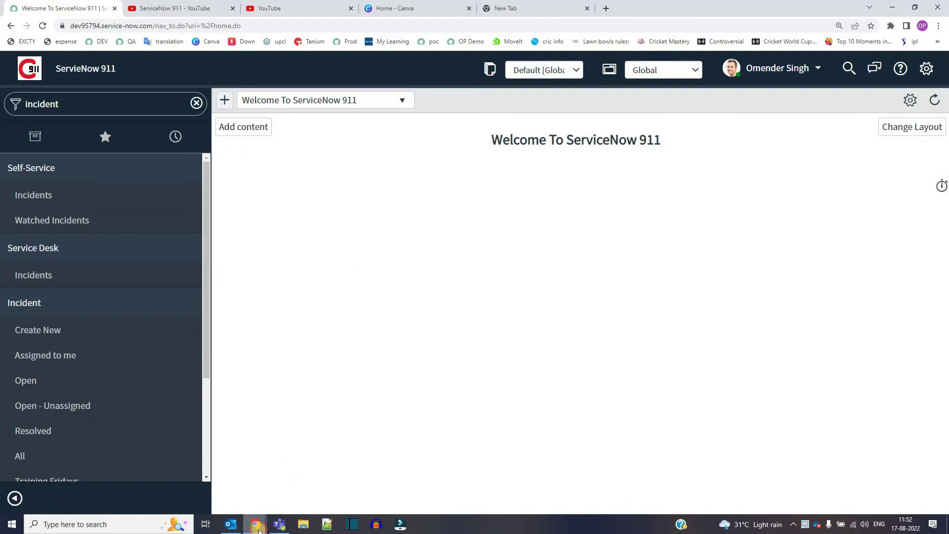
Step: Bring up the script action article and mark the 'What are', 'Why' and 'Few examples' headings
mouse_move(255, 524)
left_click(308, 482)
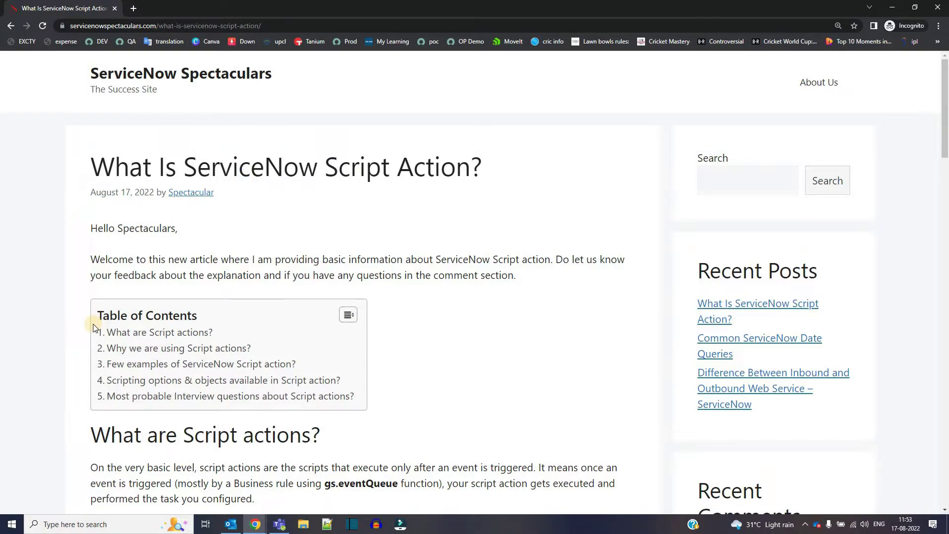
scroll(94, 324, "down", 3)
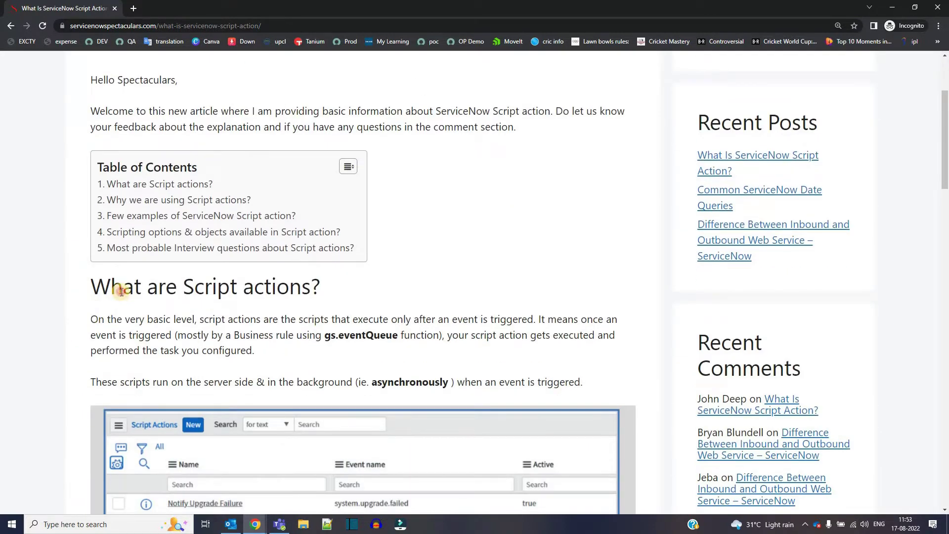
triple_click(122, 291)
scroll(120, 340, "down", 7)
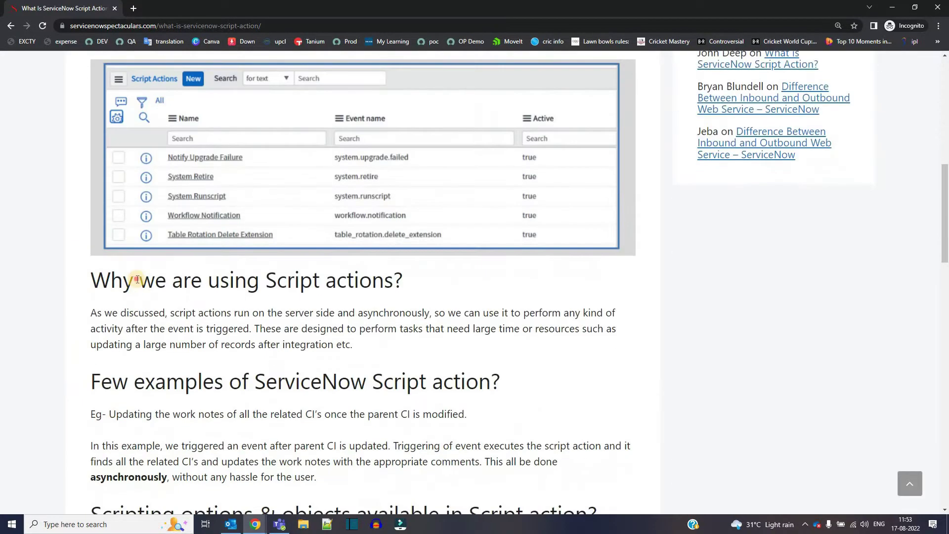
triple_click(133, 279)
triple_click(129, 386)
Step: Mark the scripting options and interview questions headings and the word 'asynchronously', then return to ServiceNow
scroll(130, 220, "down", 6)
double_click(130, 220)
triple_click(129, 220)
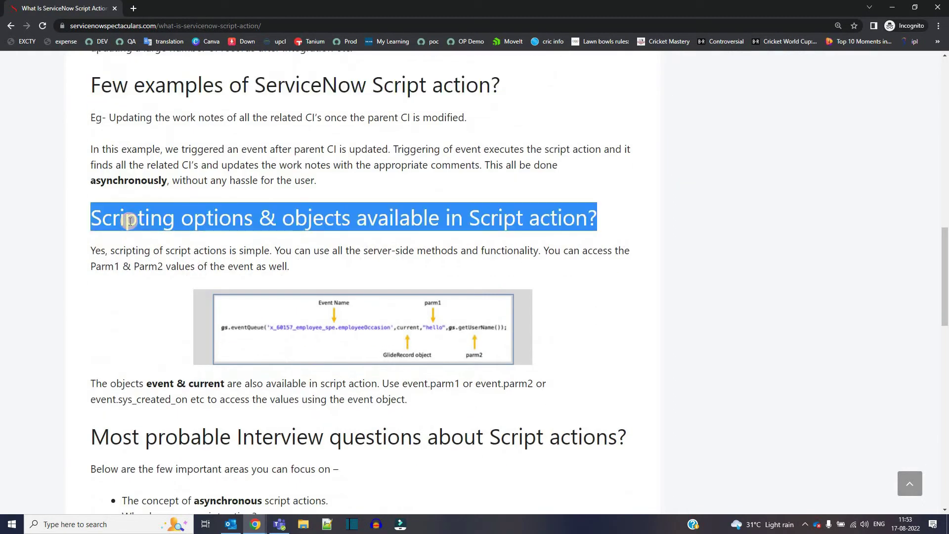
double_click(130, 220)
triple_click(129, 220)
scroll(148, 225, "down", 3)
triple_click(112, 290)
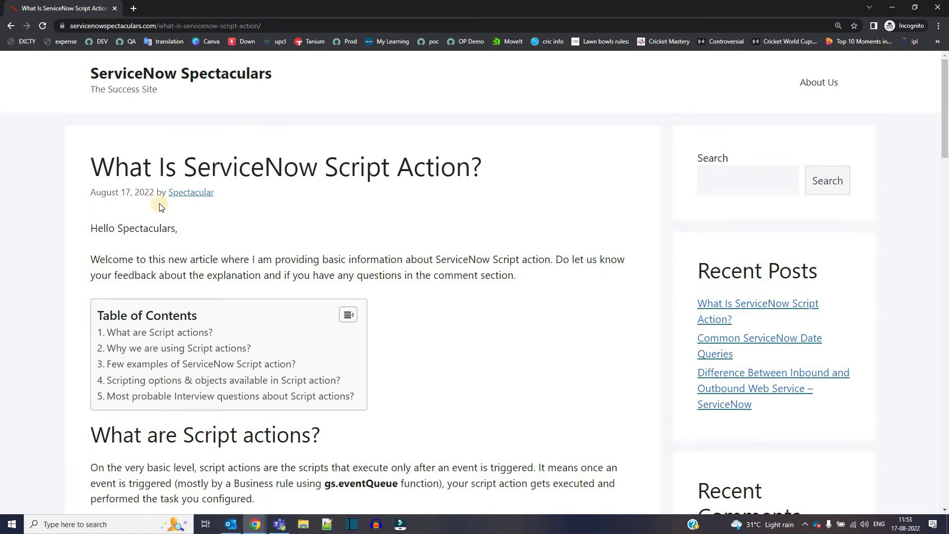
scroll(419, 297, "down", 3)
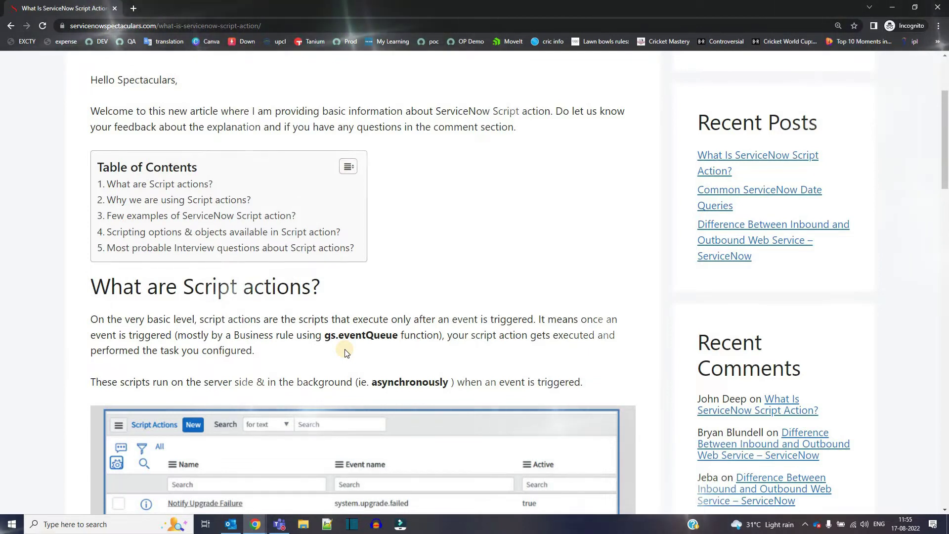
double_click(400, 385)
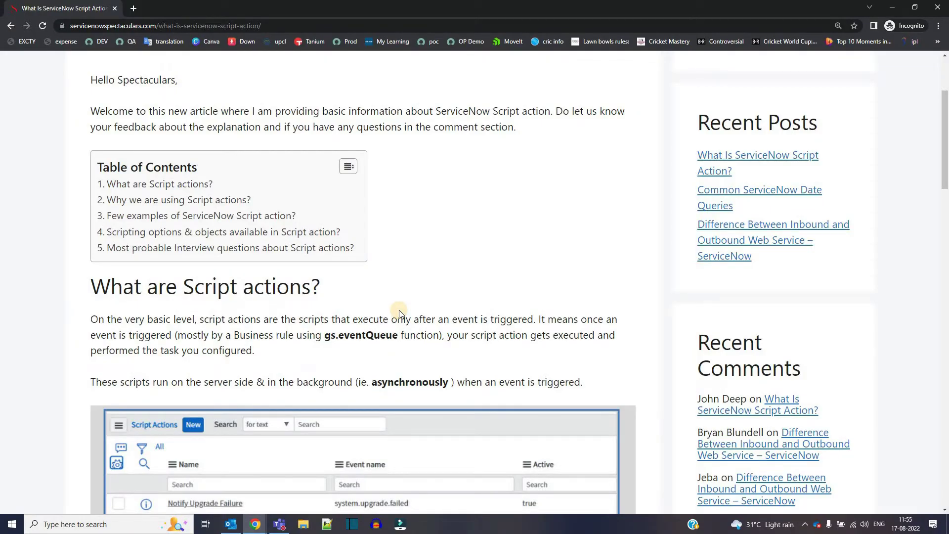
key("alt+Tab")
key("alt+Tab")
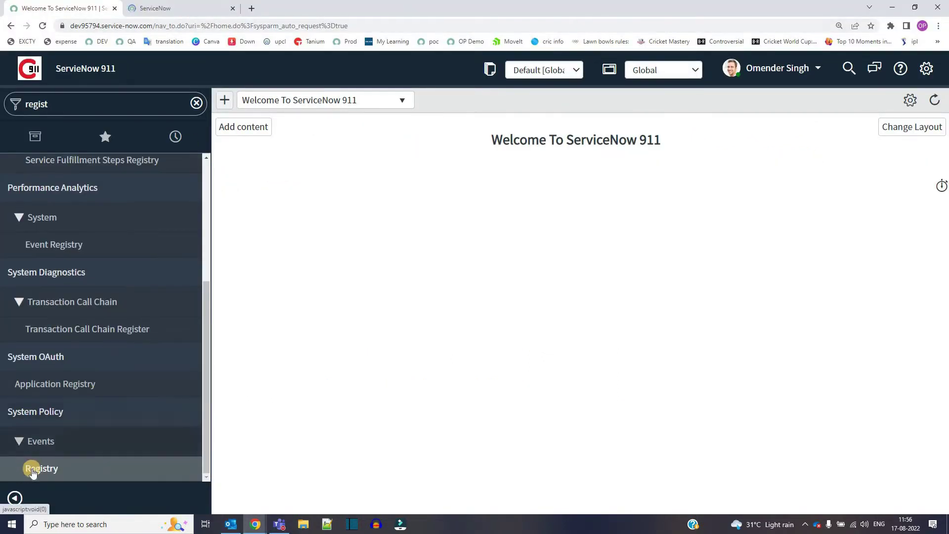
Step: Open p1.incident from the Events Registry, sorted by newest Updated, and select its description
left_click(32, 469)
left_click(173, 8)
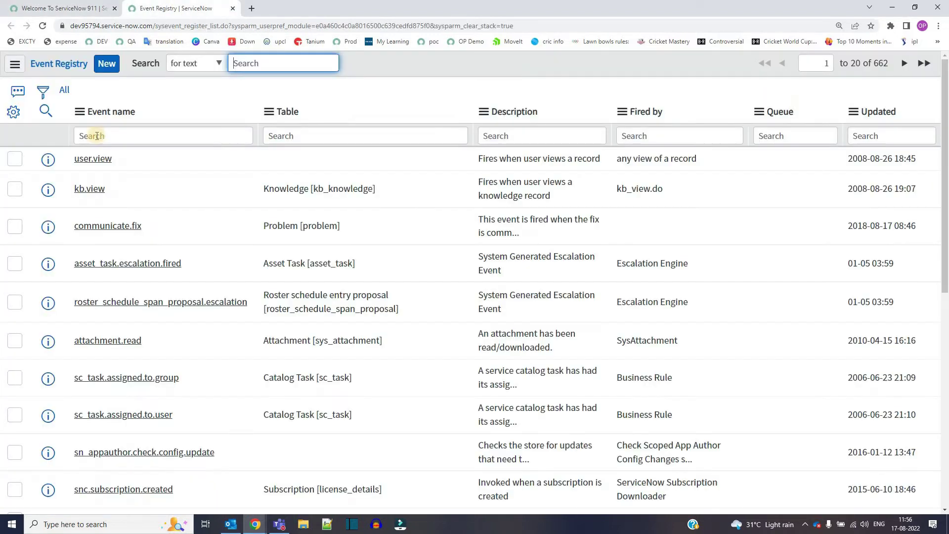
left_click(885, 112)
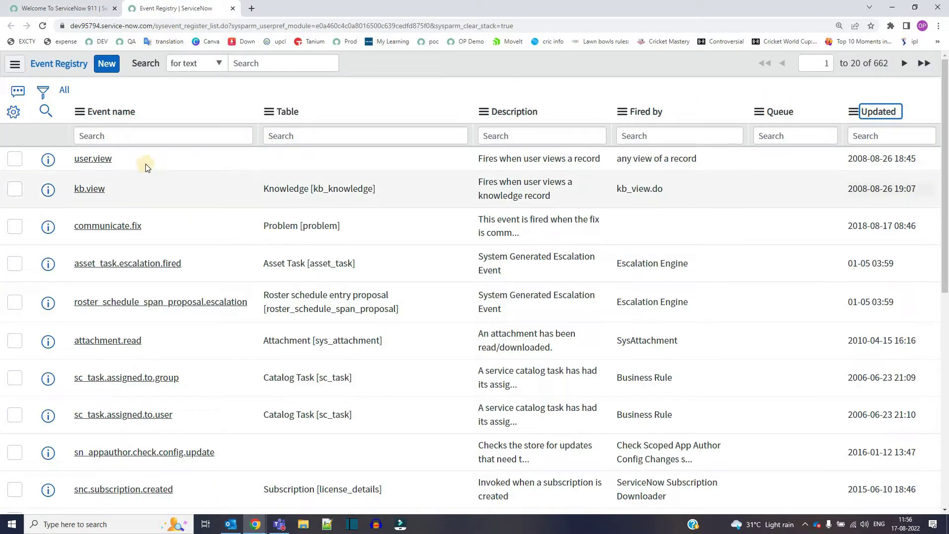
triple_click(97, 163)
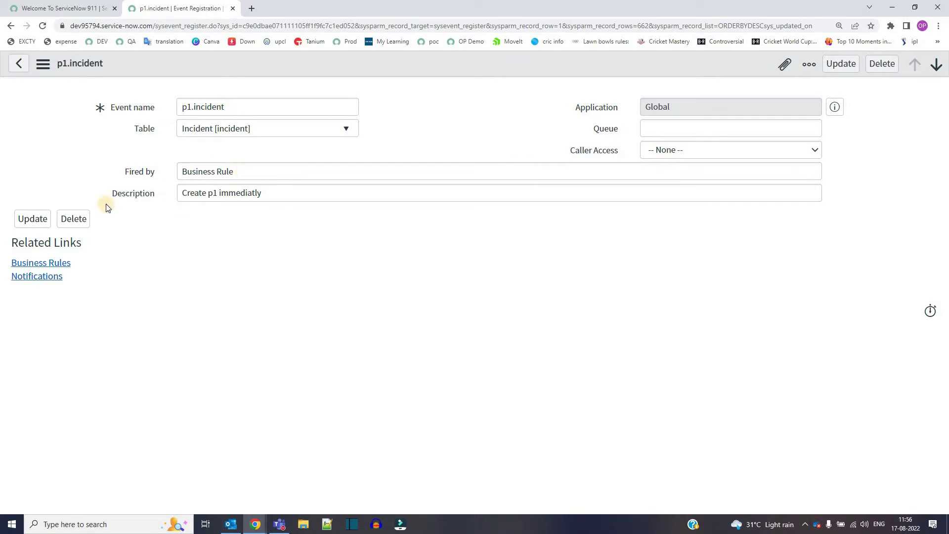
double_click(248, 193)
key("ctrl+a")
left_click(65, 8)
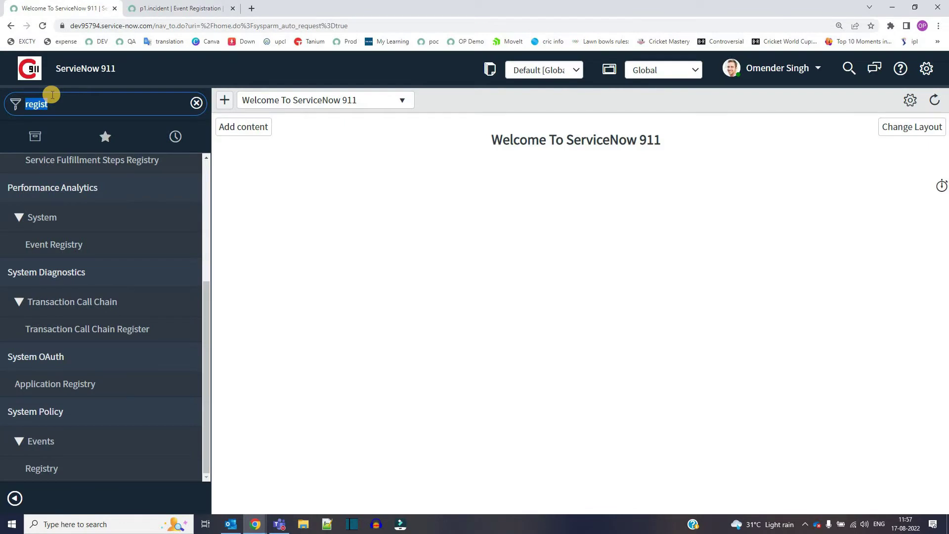
Step: Filter the navigator for 'business rule' and view the Trigger P1 rule's actions
type("business rule")
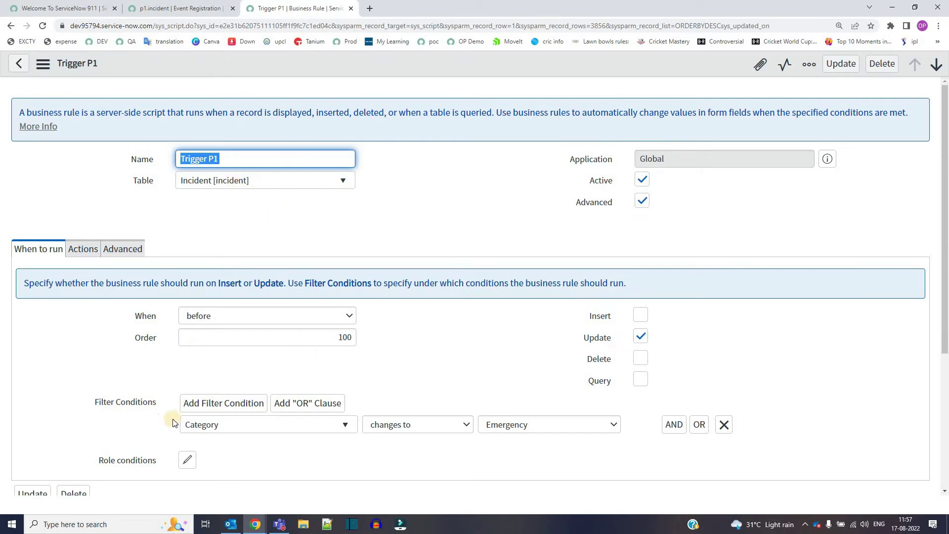
scroll(212, 336, "down", 2)
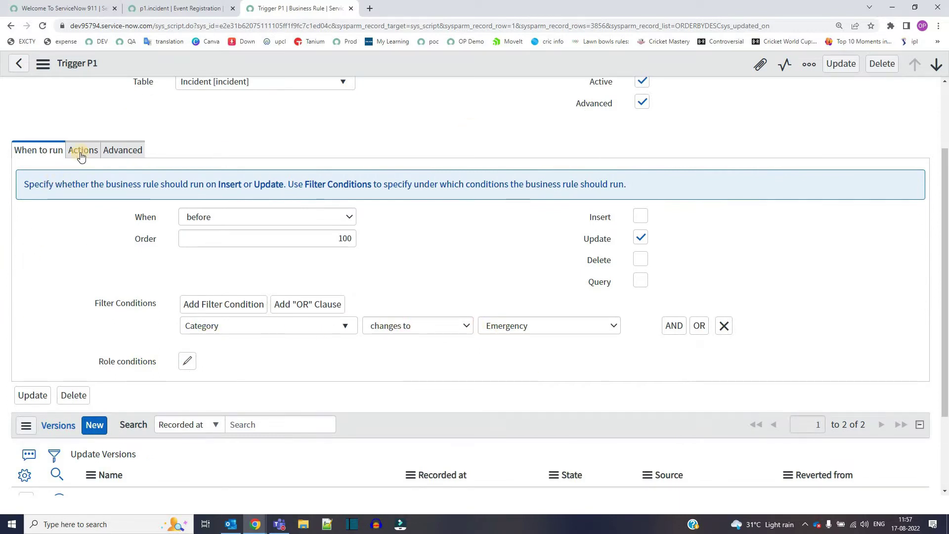
left_click(82, 155)
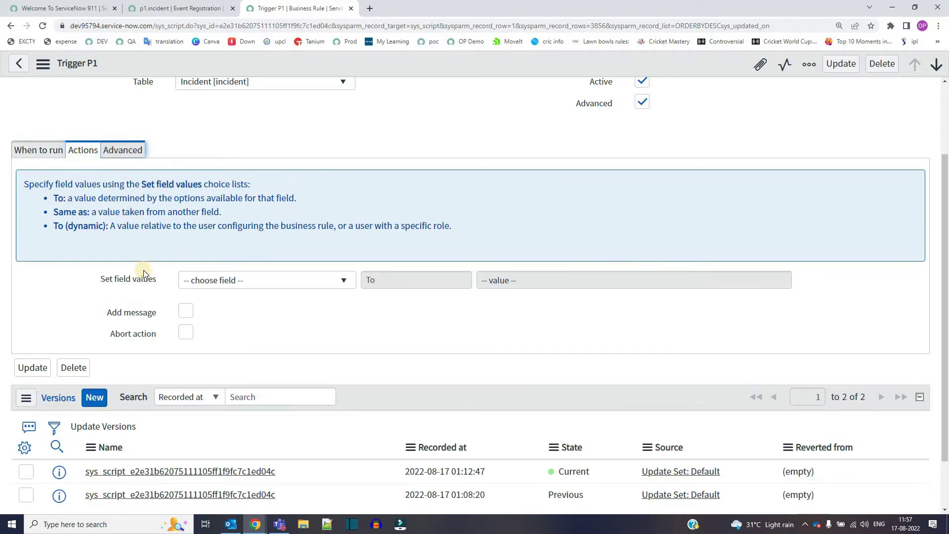
Step: Highlight the eventQueue arguments p1.incident, current, current.number and gs.getUserName() in the script
left_click(241, 247)
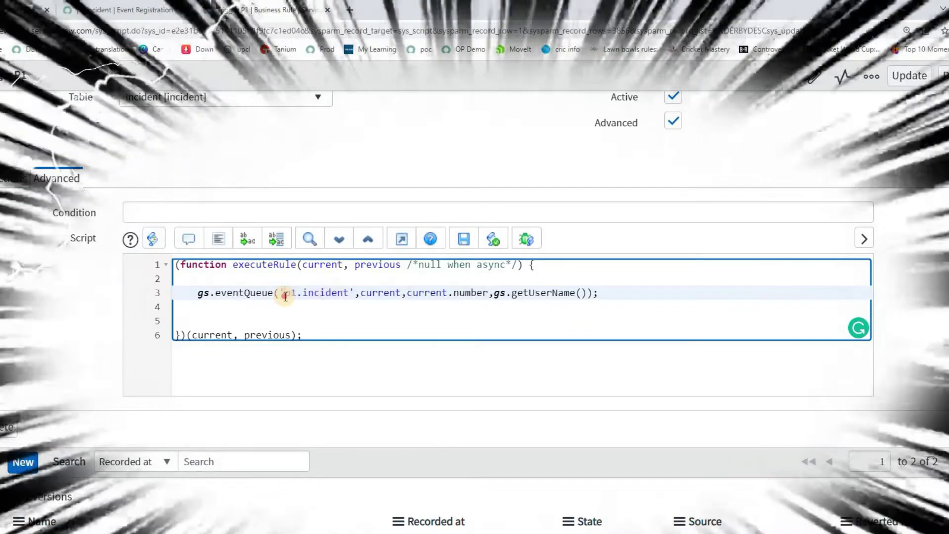
left_click_drag(315, 247, 370, 248)
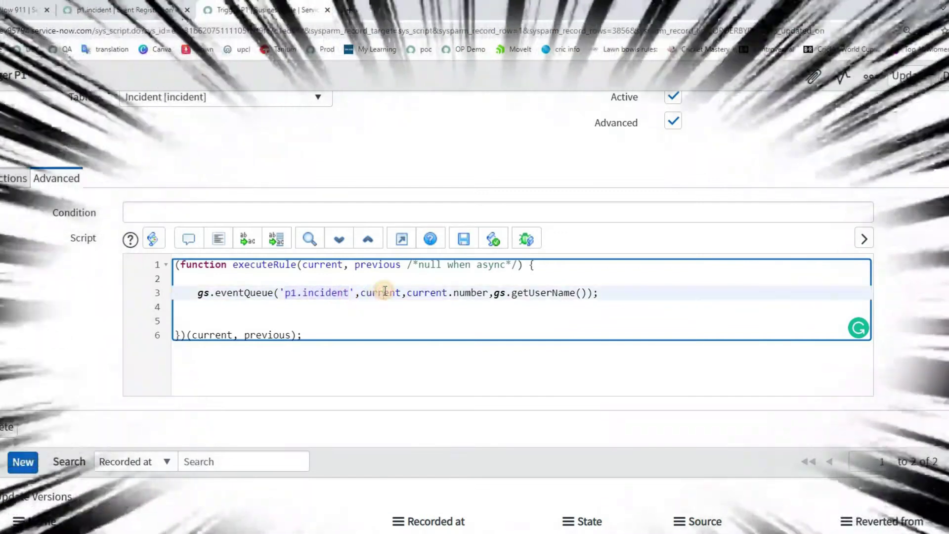
double_click(381, 293)
double_click(435, 291)
left_click_drag(435, 291, 449, 303)
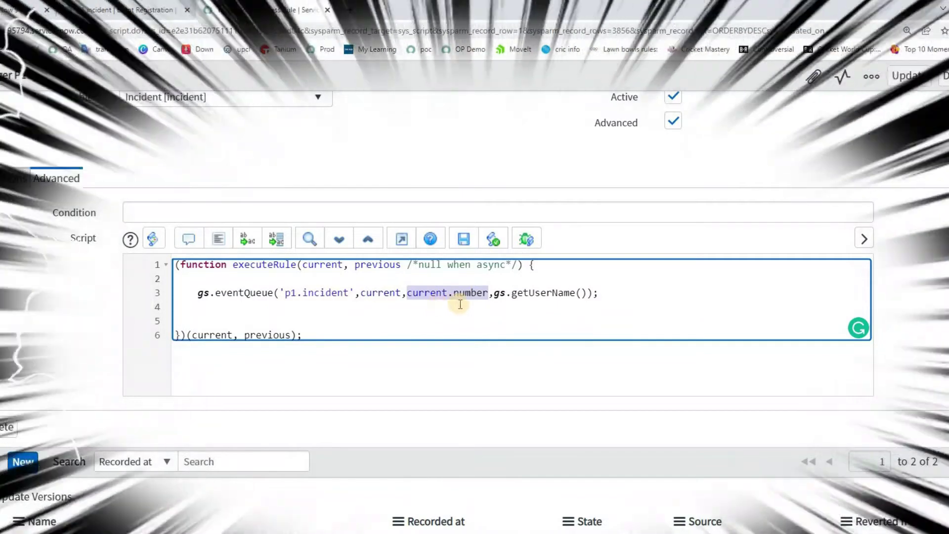
left_click(498, 296)
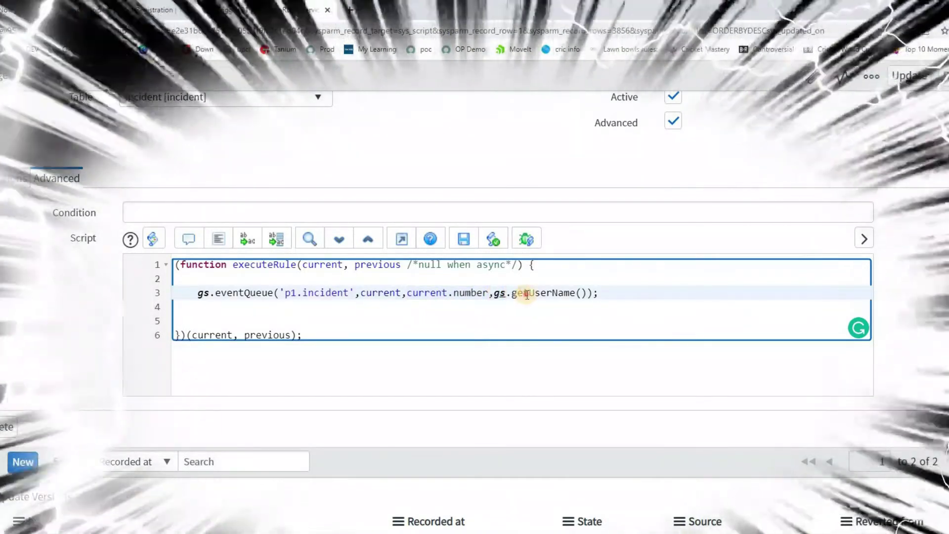
left_click_drag(527, 295, 588, 293)
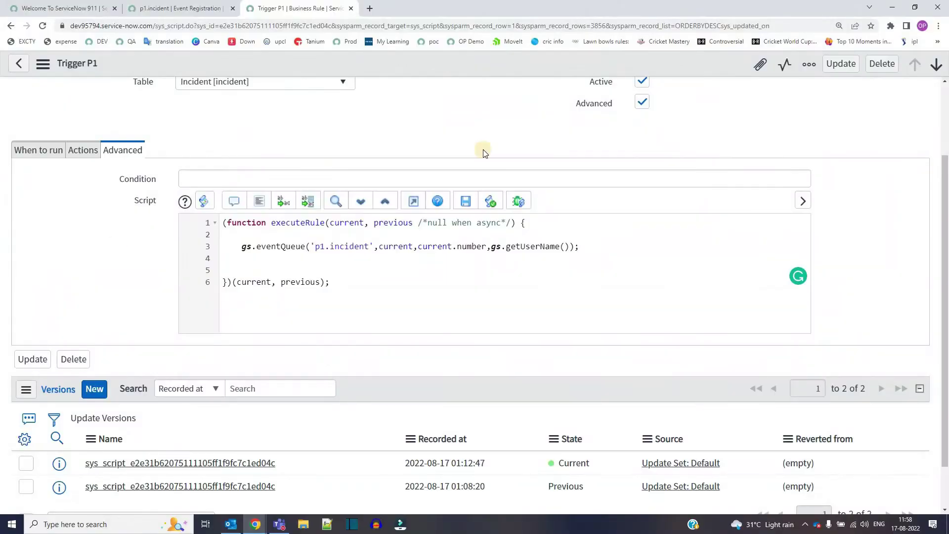
scroll(14, 232, "up", 2)
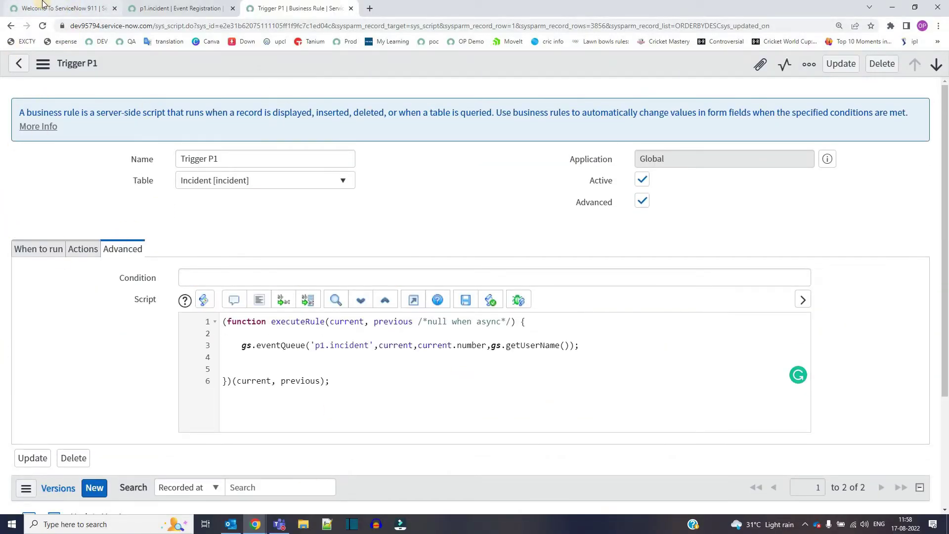
left_click(65, 8)
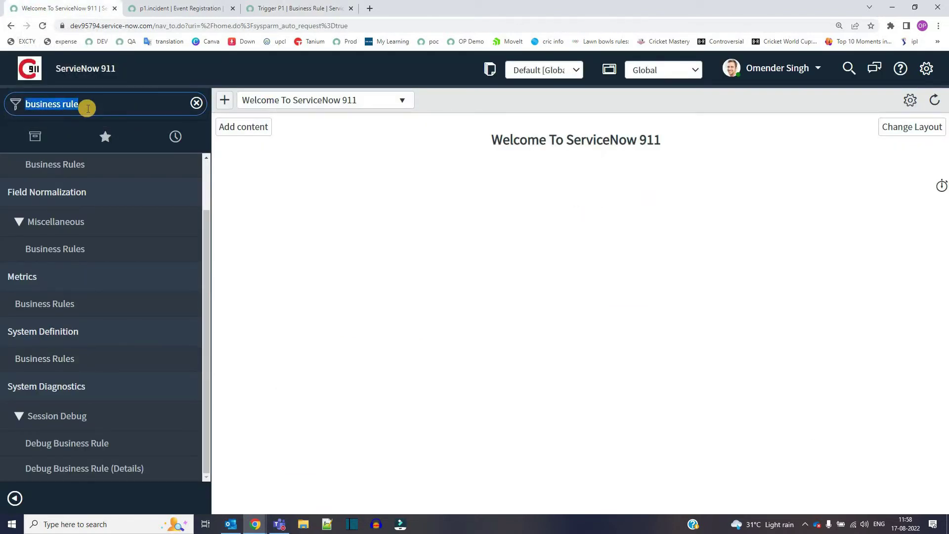
Step: Open Script Actions in a new tab, zoom in, and highlight p1(), the incident table and short_description
type("script action")
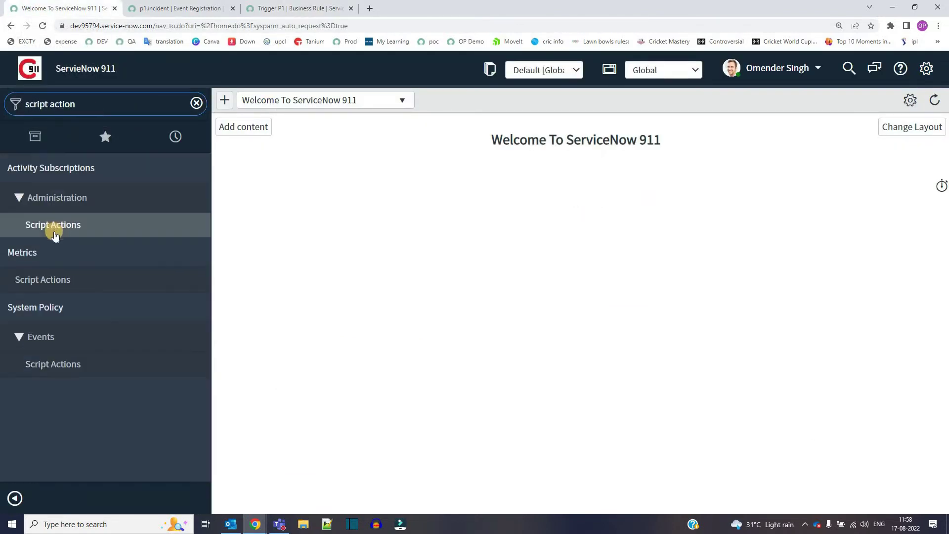
middle_click(43, 371)
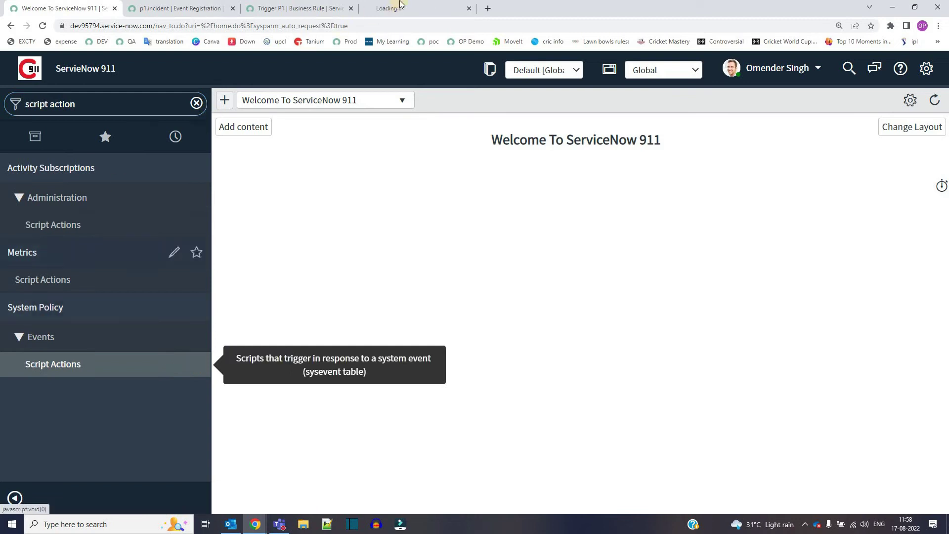
left_click(407, 6)
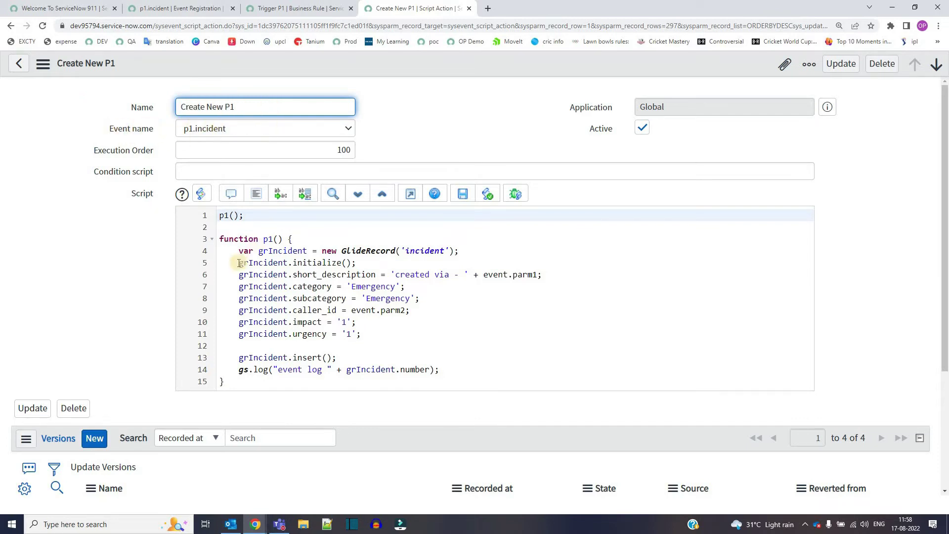
key("ctrl+plus")
key("ctrl+plus")
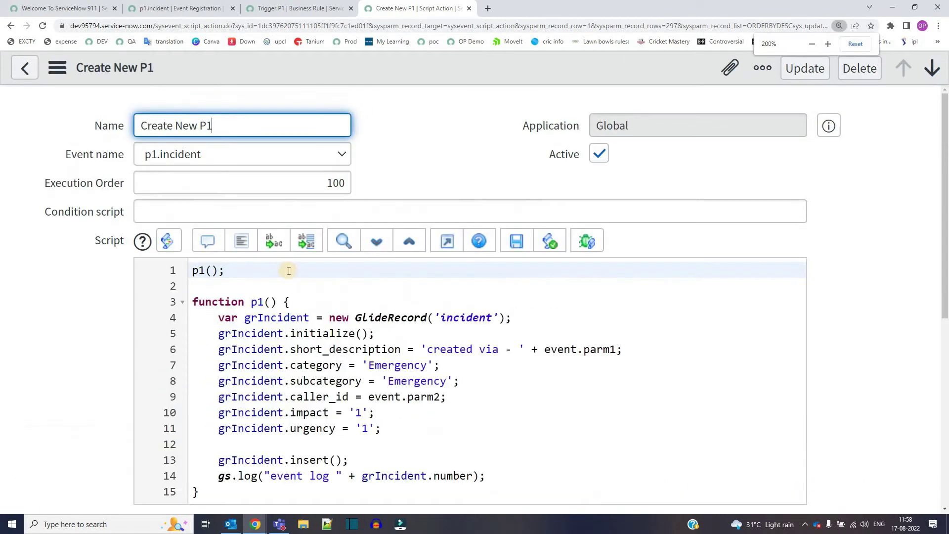
scroll(257, 244, "down", 2)
left_click_drag(192, 171, 239, 168)
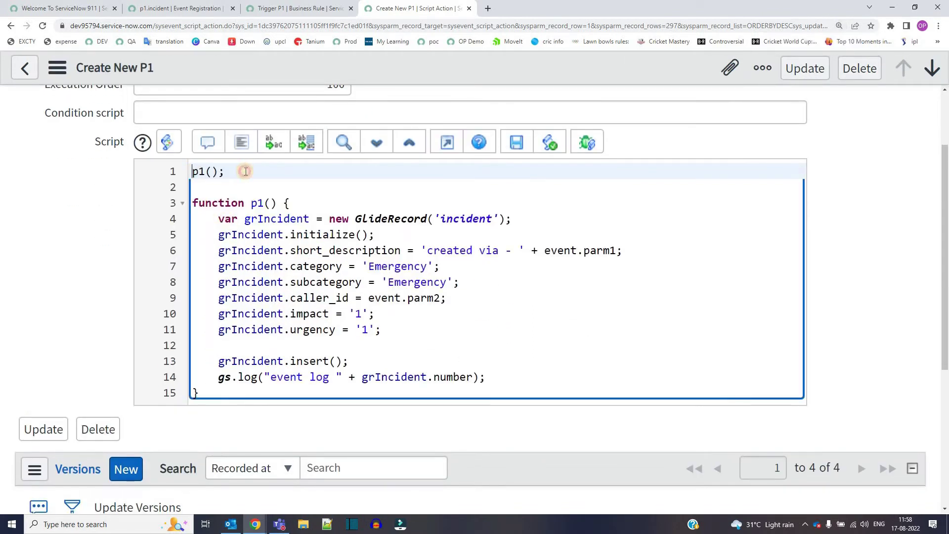
double_click(447, 222)
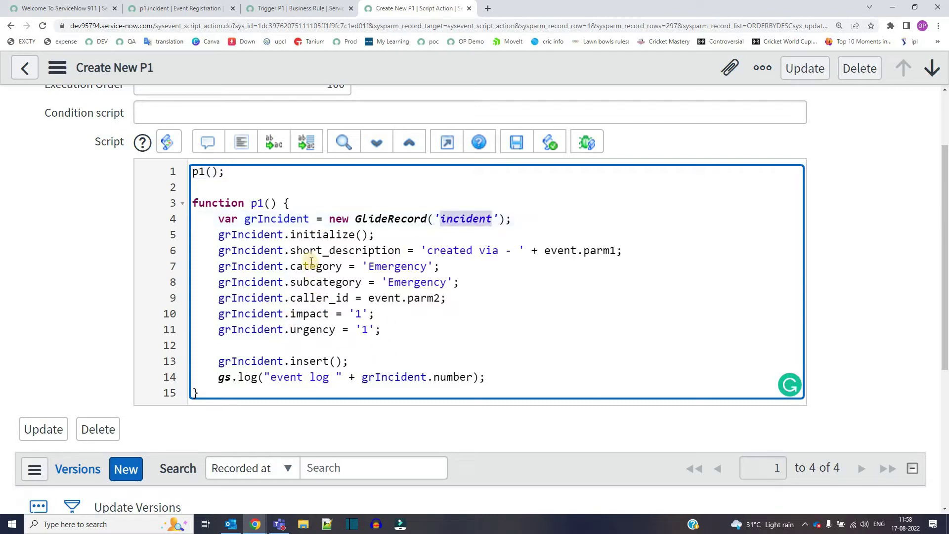
triple_click(360, 250)
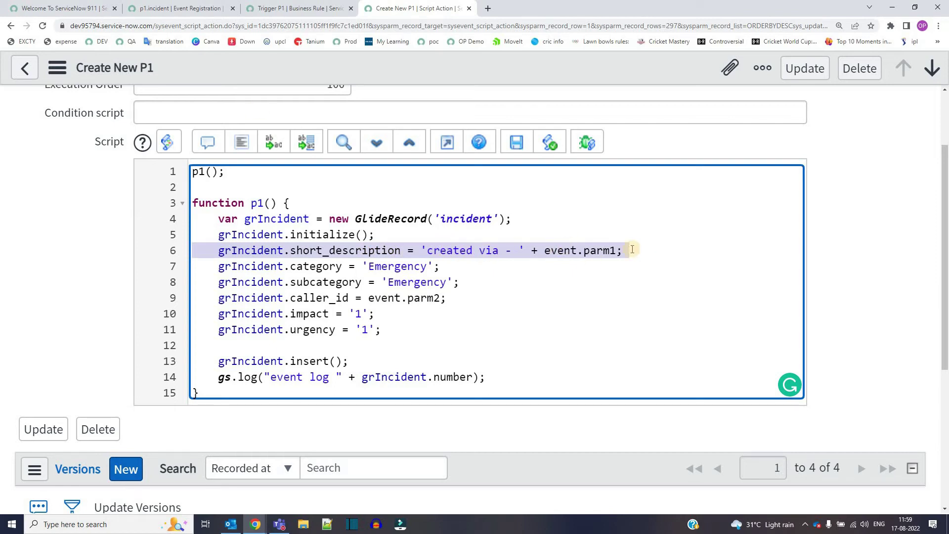
Step: Compare Trigger P1's current.number argument with the script's Emergency category and subcategory values
left_click(287, 9)
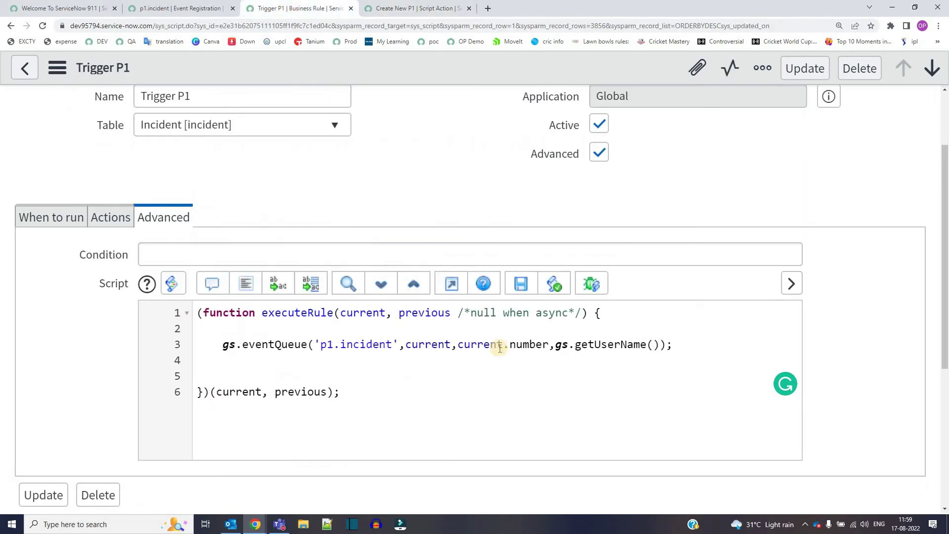
left_click_drag(488, 346, 548, 345)
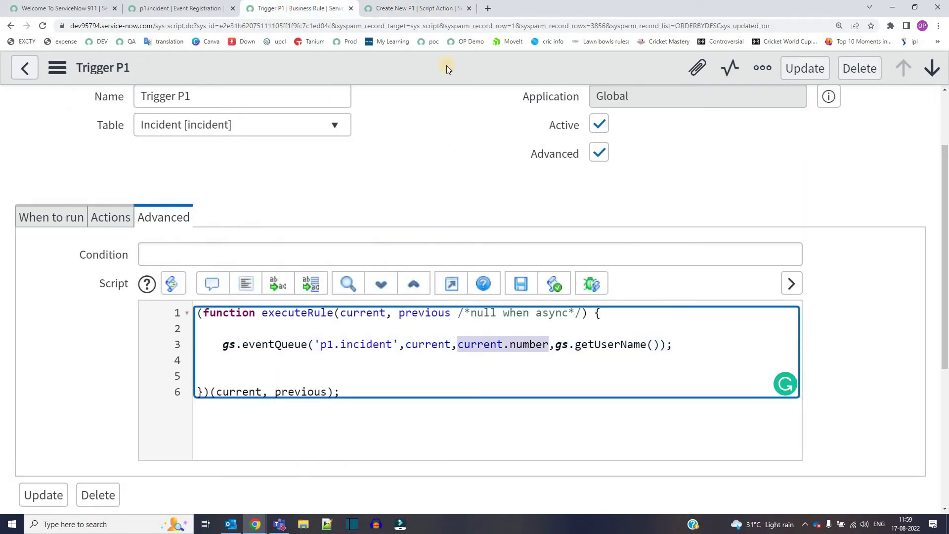
left_click(420, 10)
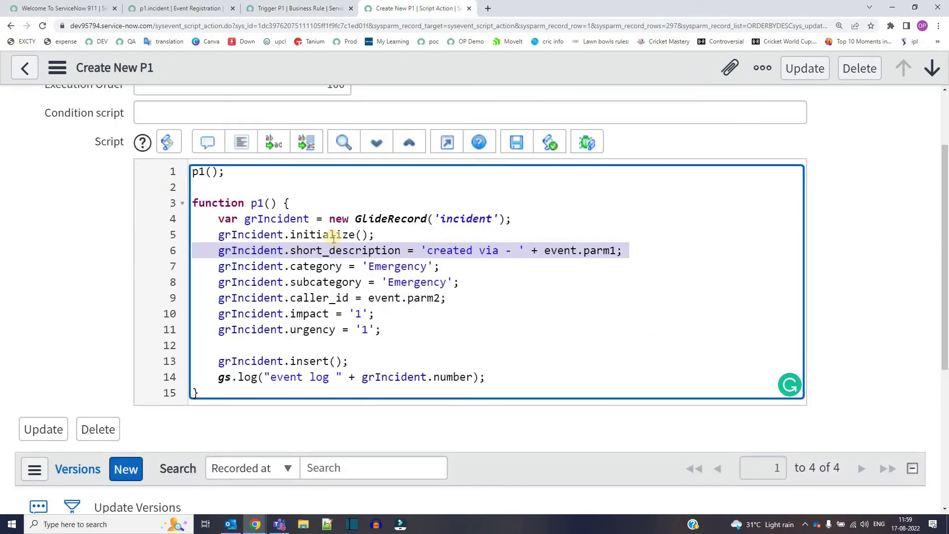
left_click(388, 266)
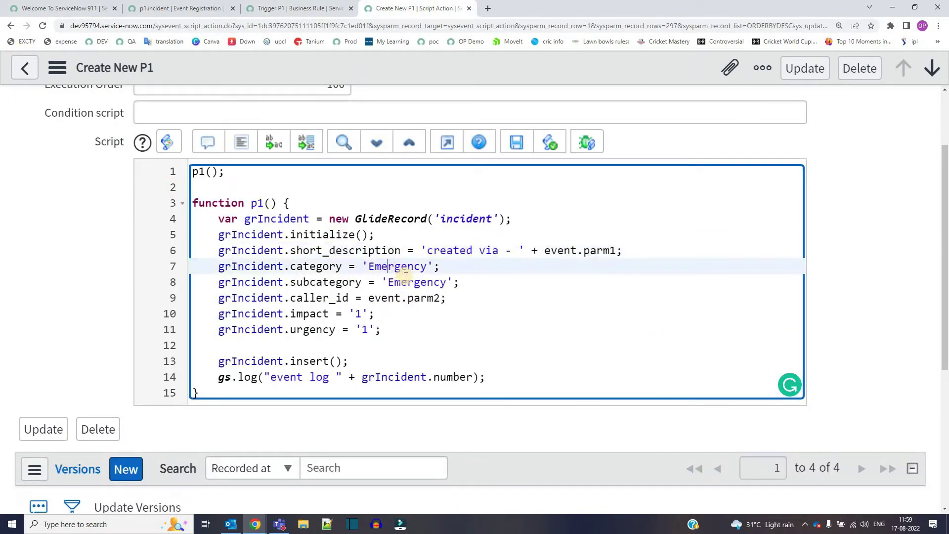
double_click(409, 279)
left_click(310, 297)
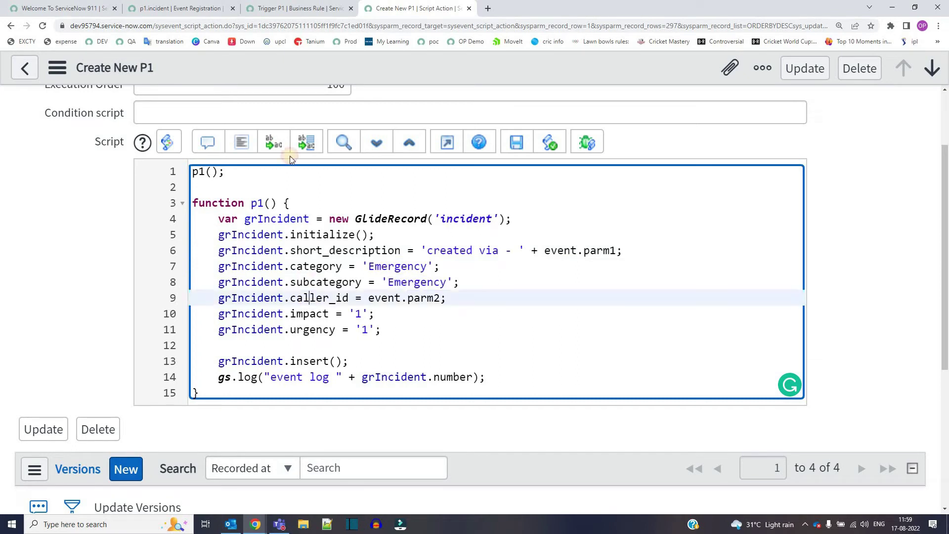
Step: Match Trigger P1's gs.getUserName() to event.parm2 on the caller_id line, highlighting lines 4–11
left_click(289, 9)
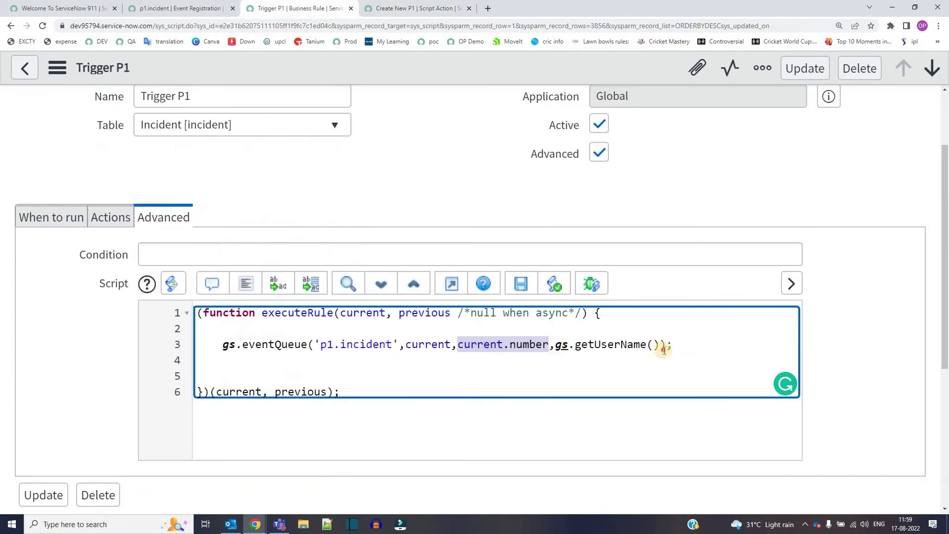
left_click_drag(664, 345, 555, 345)
left_click(555, 345)
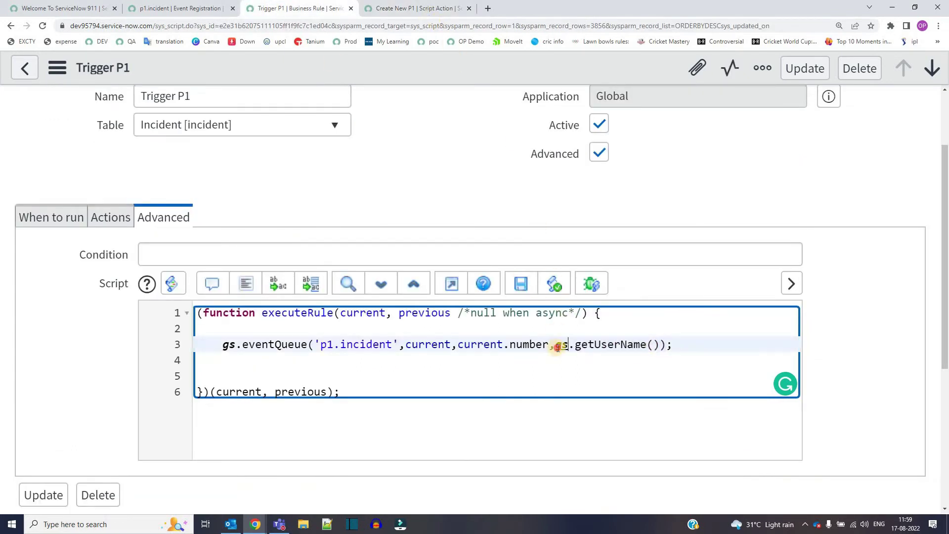
left_click(646, 345, "shift")
left_click(400, 9)
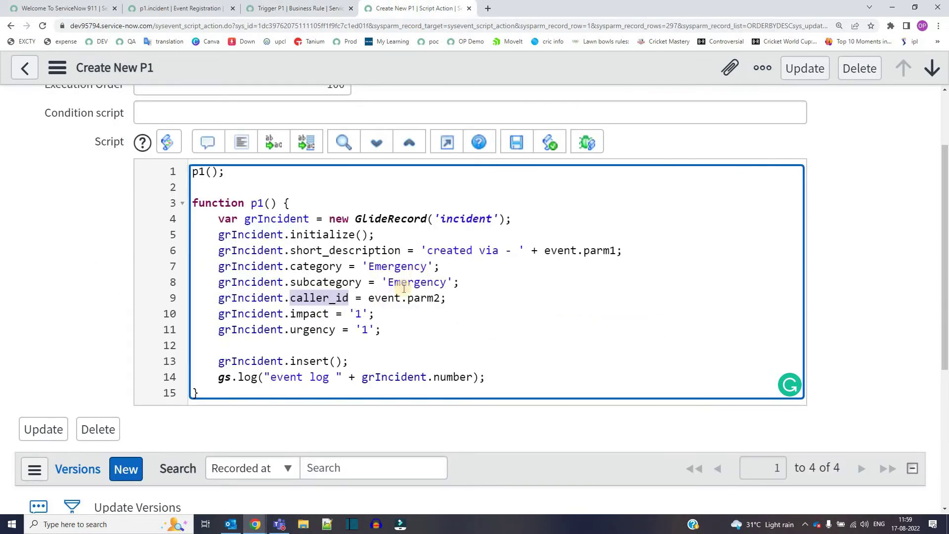
left_click(381, 298)
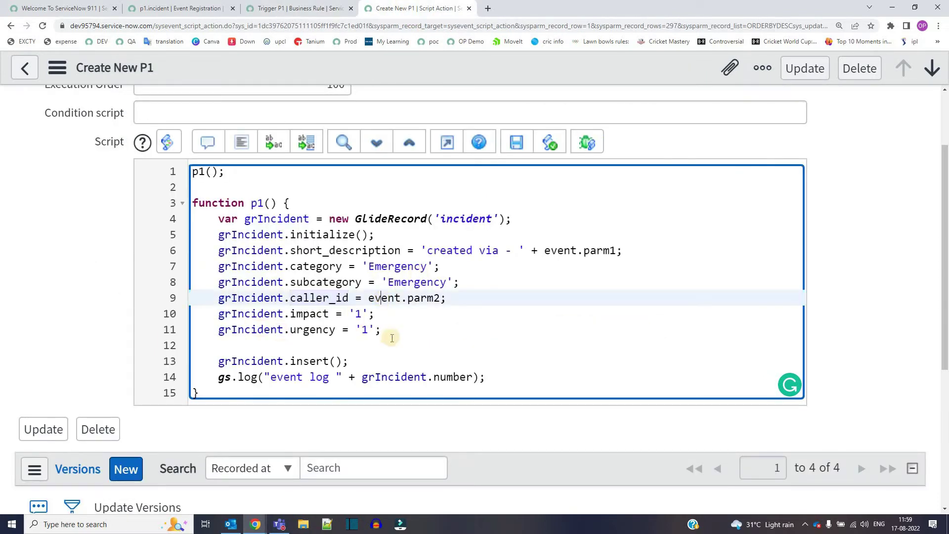
left_click_drag(390, 336, 205, 219)
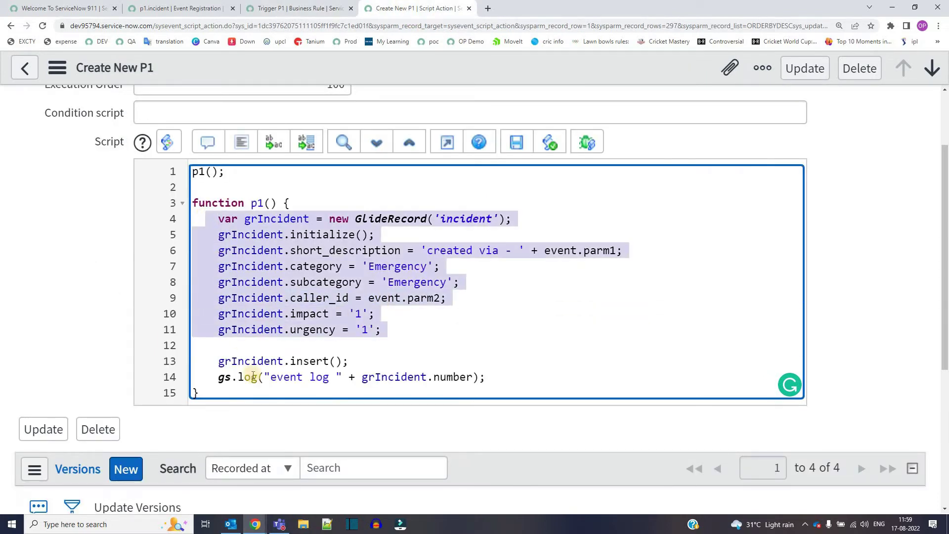
left_click(386, 361)
Step: Reset the zoom and highlight 'event' on lines 6 and 9 and the event/current objects paragraph
key("ctrl+minus")
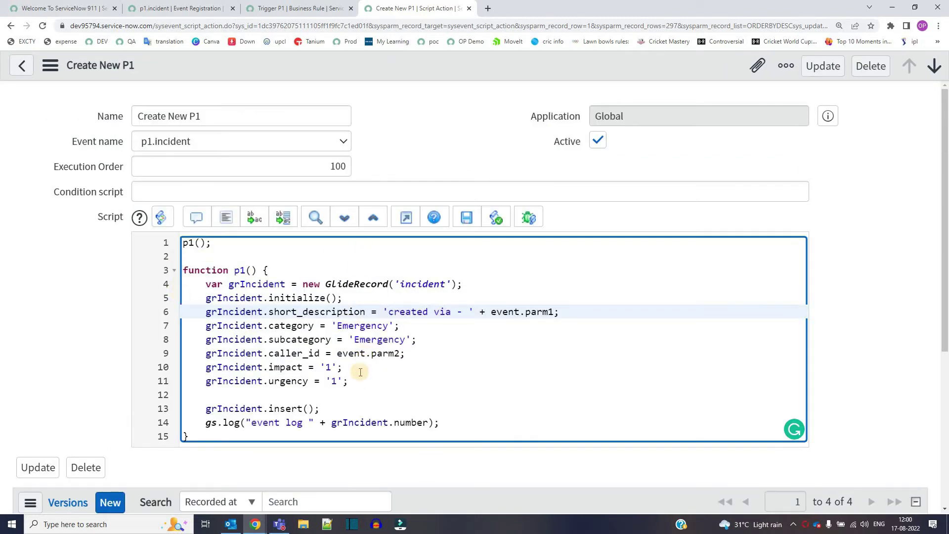
left_click(486, 312)
double_click(503, 312)
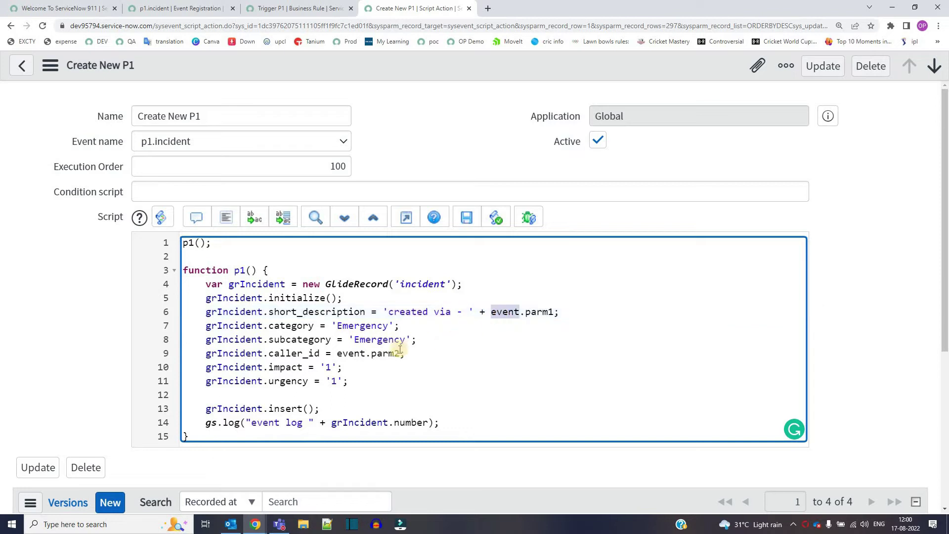
double_click(346, 354)
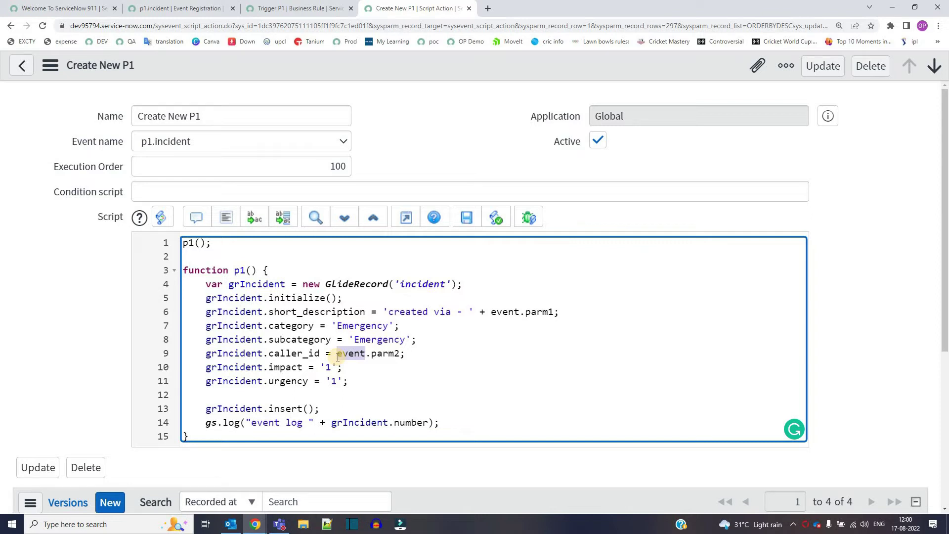
left_click(501, 314)
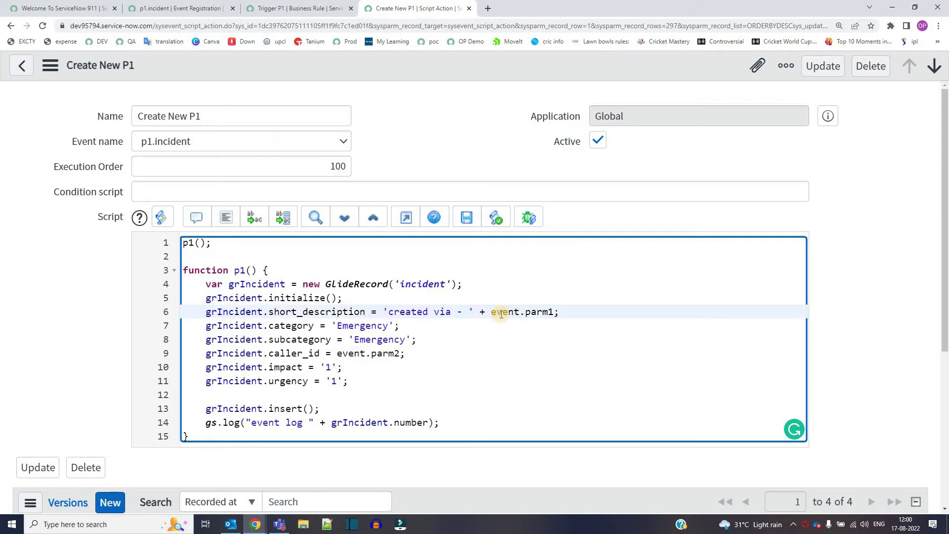
double_click(501, 314)
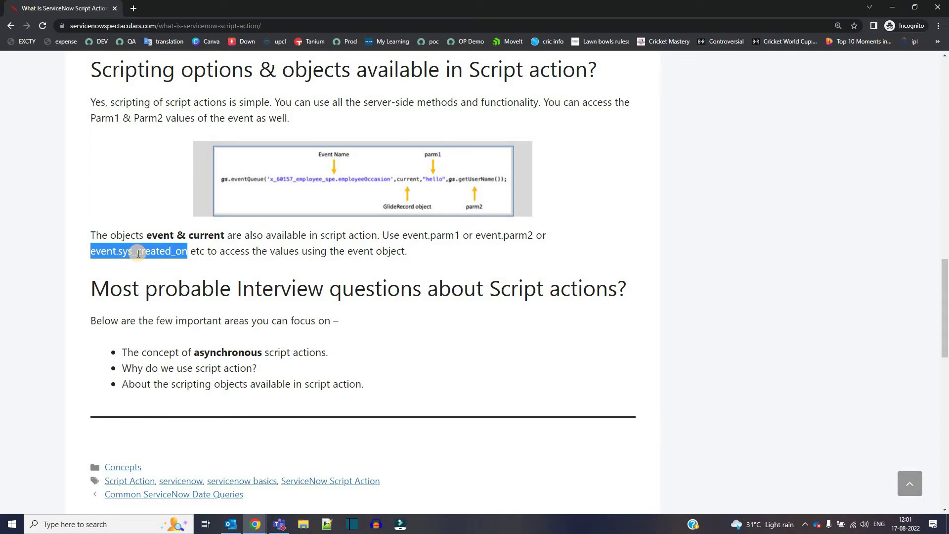
triple_click(376, 246)
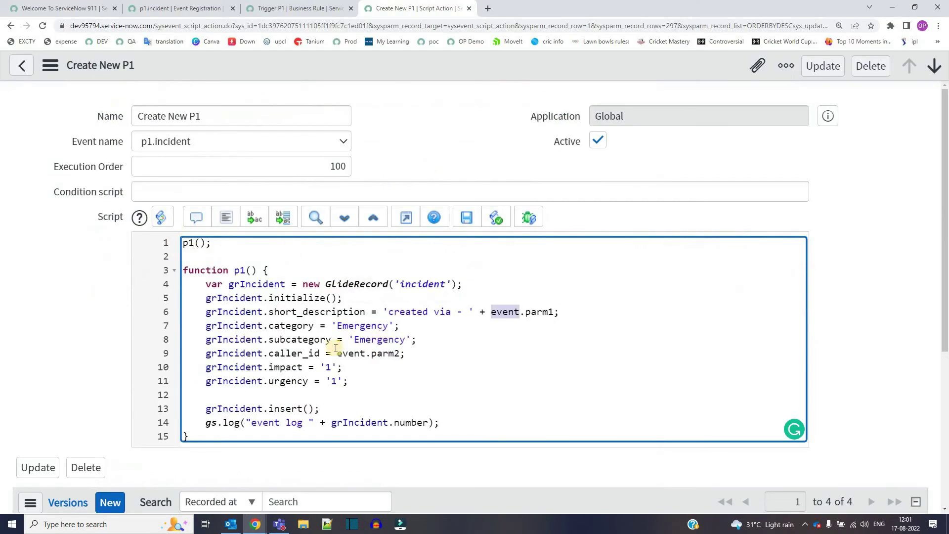
scroll(287, 321, "down", 2)
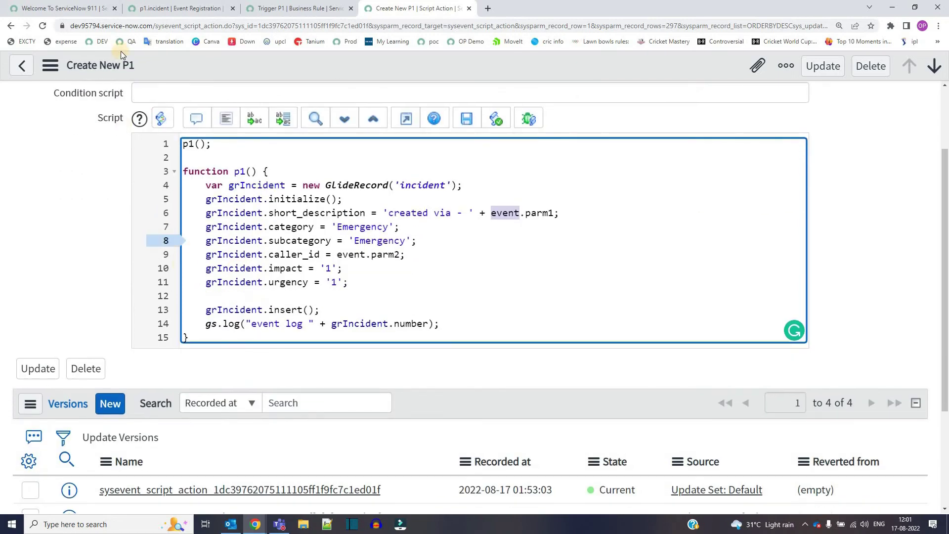
Step: Filter the navigator for 'incident' and open INC0010050 in its own tab
left_click(62, 8)
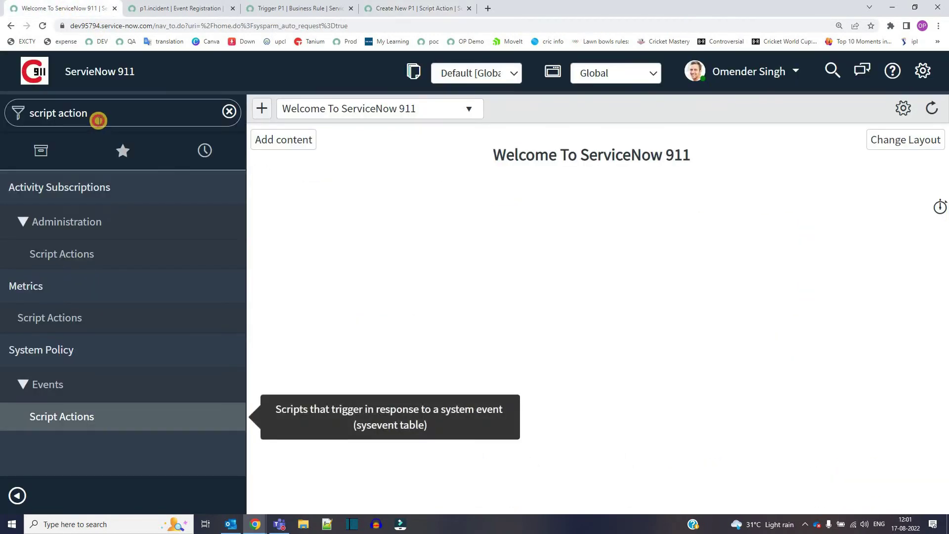
triple_click(110, 115)
type("incident")
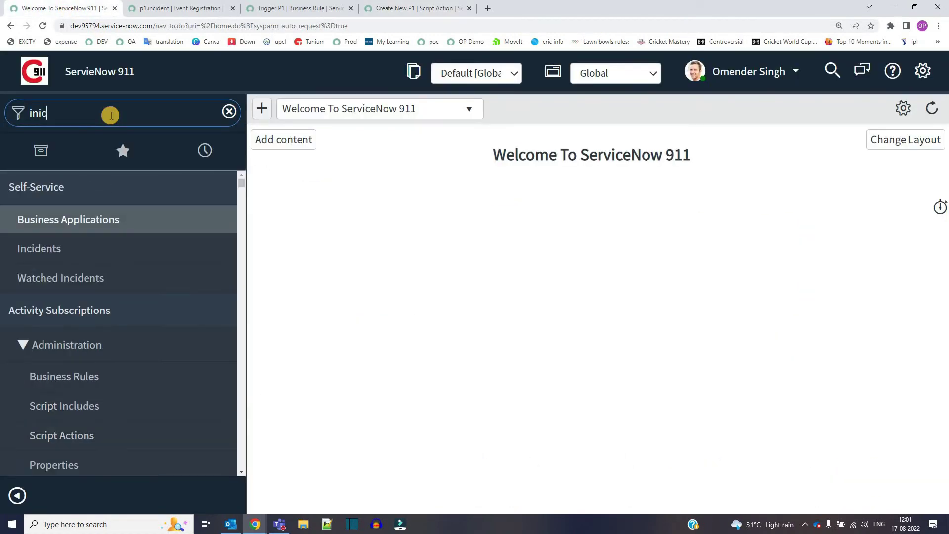
key("Return")
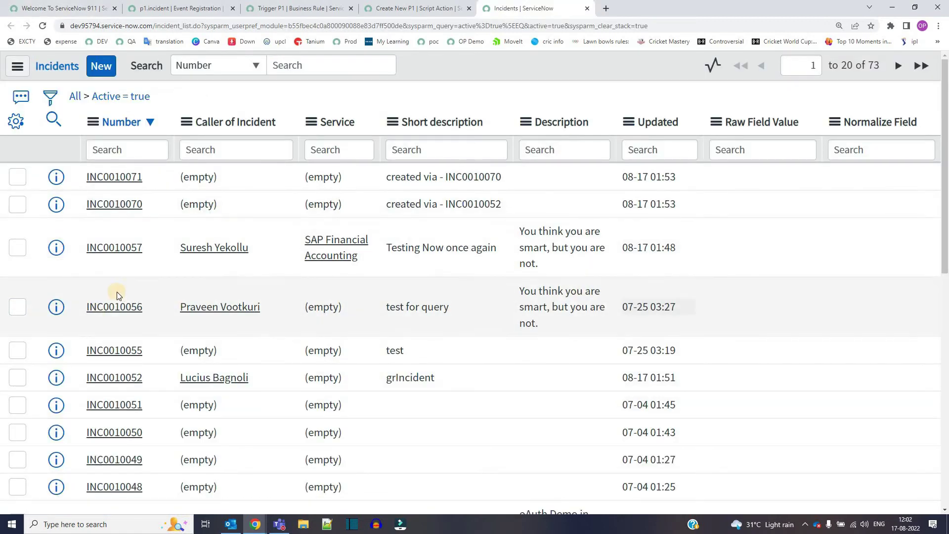
scroll(102, 286, "down", 3)
middle_click(102, 286)
scroll(885, 75, "up", 3)
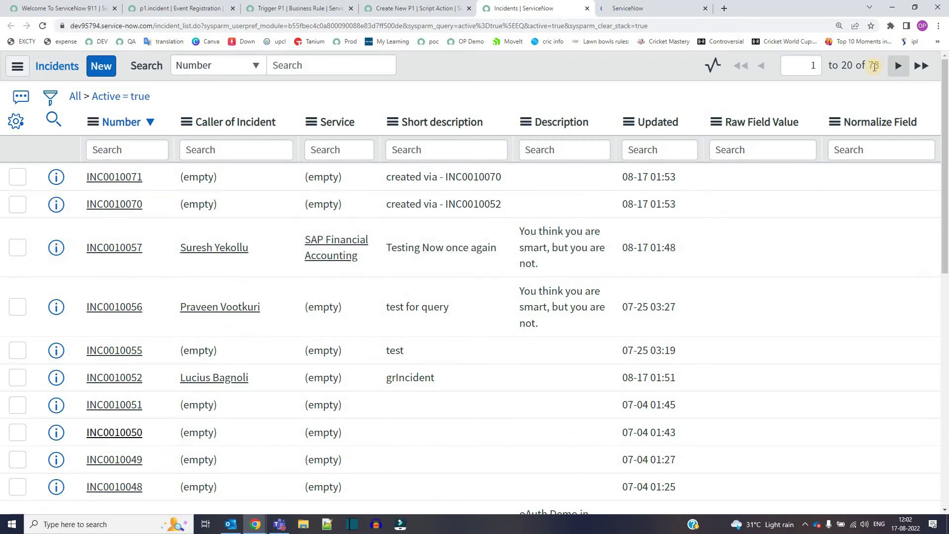
key("ctrl+Tab")
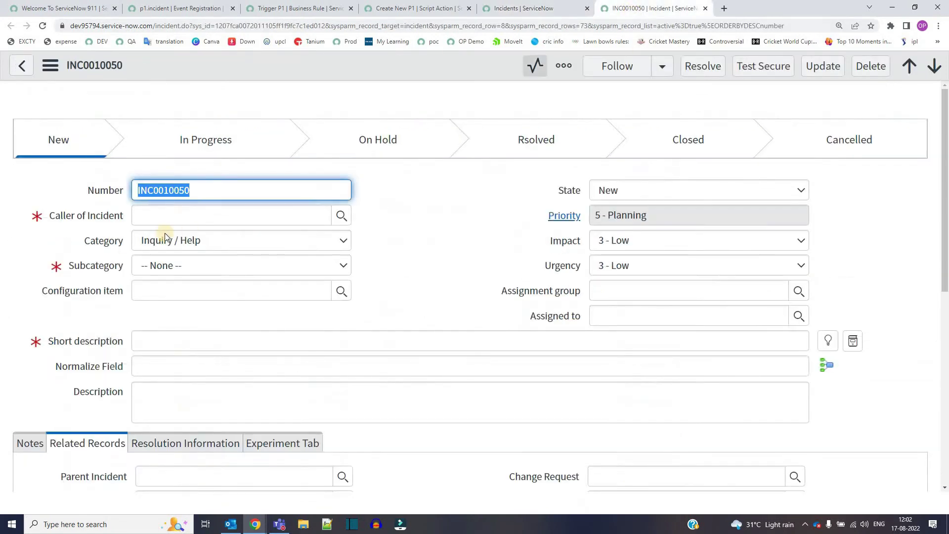
Step: Pick a caller, set Category to Emergency, enter short description 'test', and save INC0010050
left_click(322, 215)
left_click(341, 216)
left_click(354, 335)
left_click(220, 241)
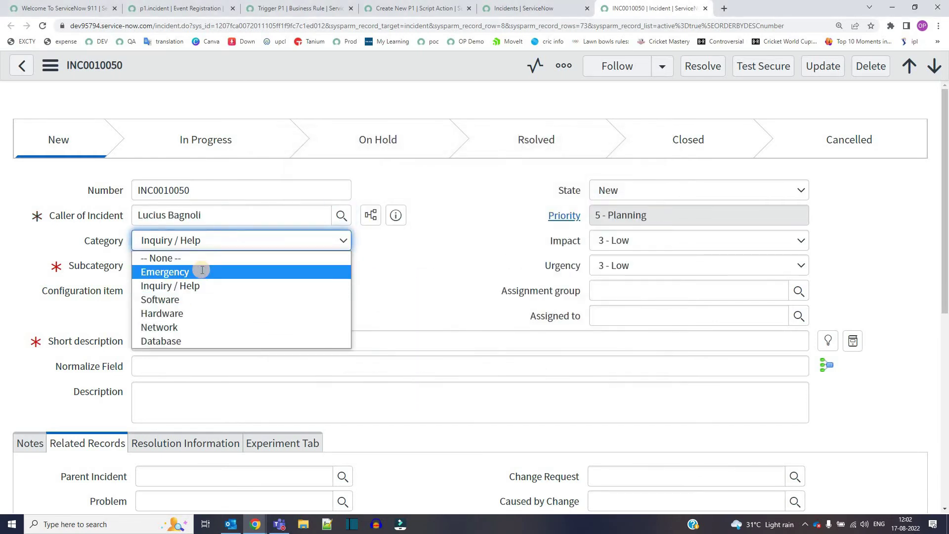
left_click(202, 271)
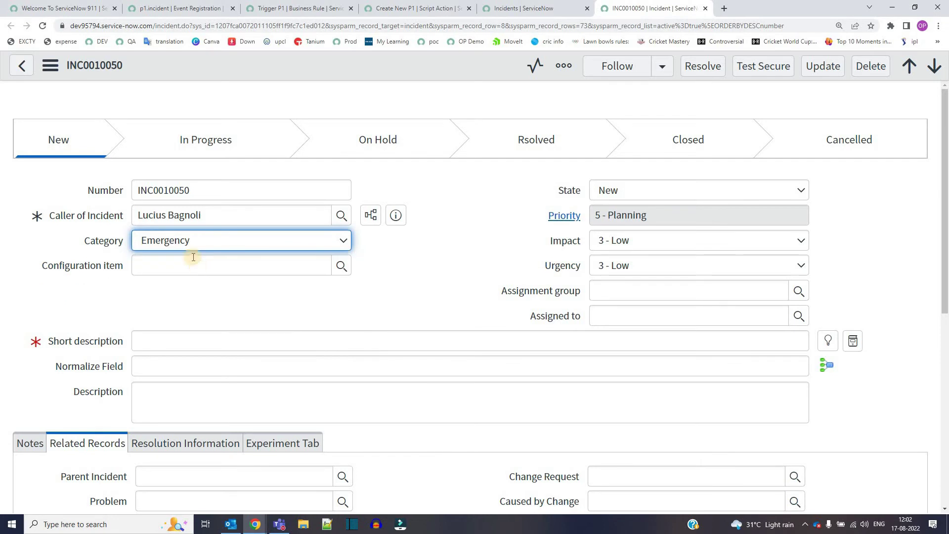
left_click(173, 330)
type("test")
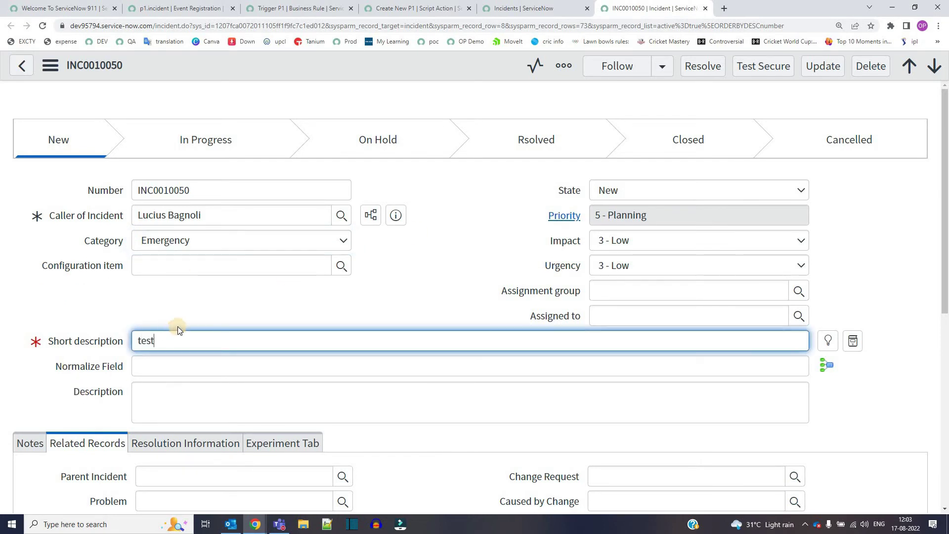
right_click(410, 61)
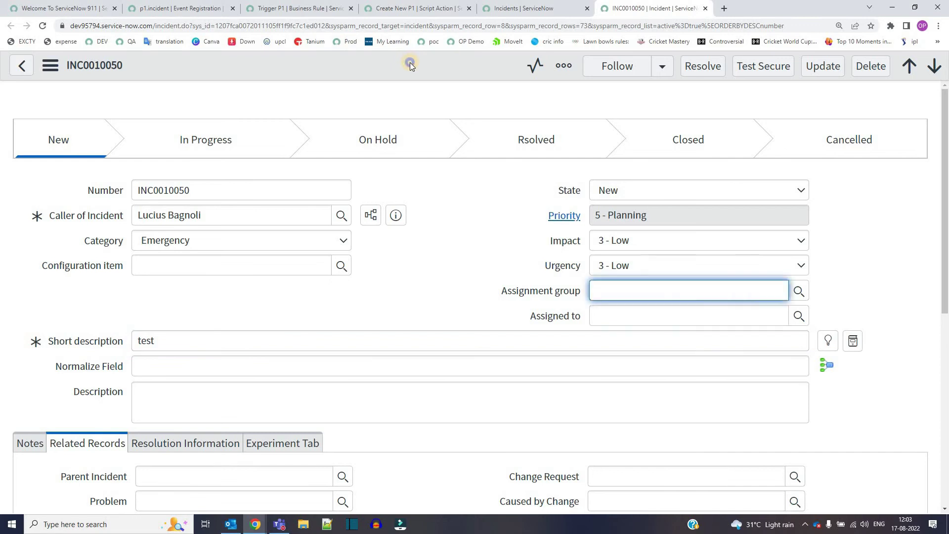
left_click(423, 71)
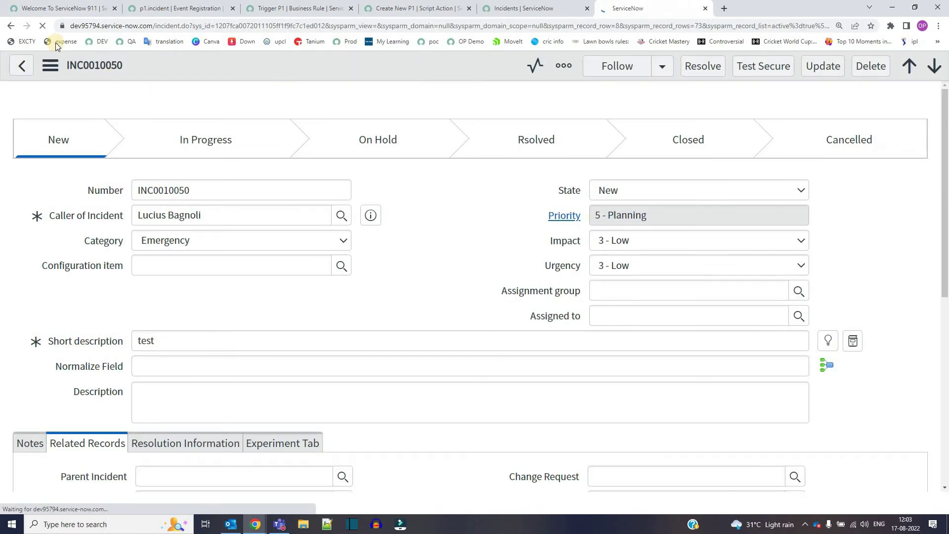
Step: Open sysevent.LIST and show only the matching p1.incident events
left_click(65, 9)
double_click(89, 104)
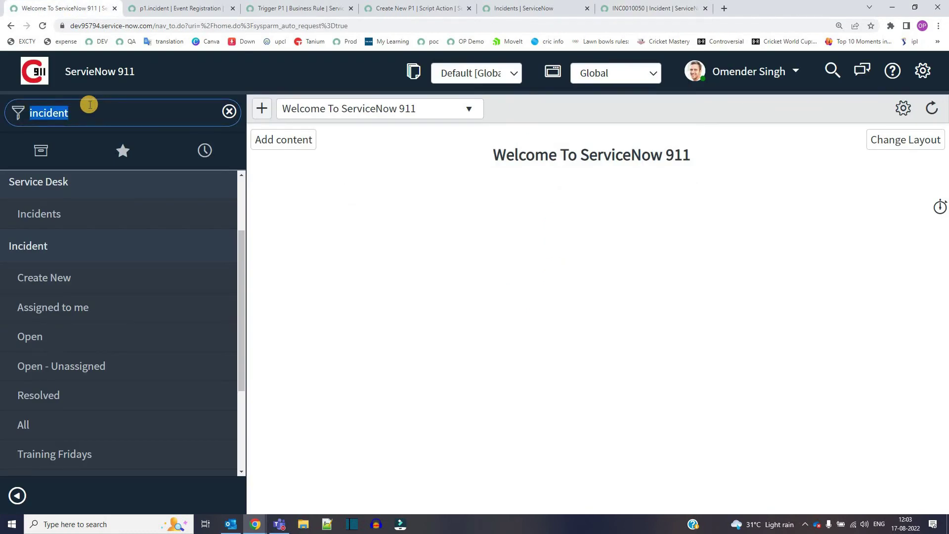
type("sysevent.LIST")
key("Return")
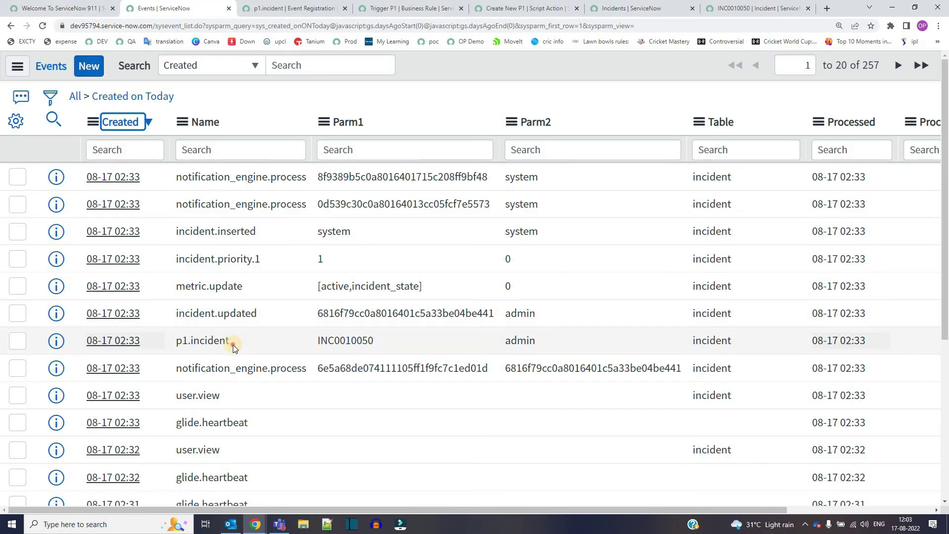
double_click(188, 347)
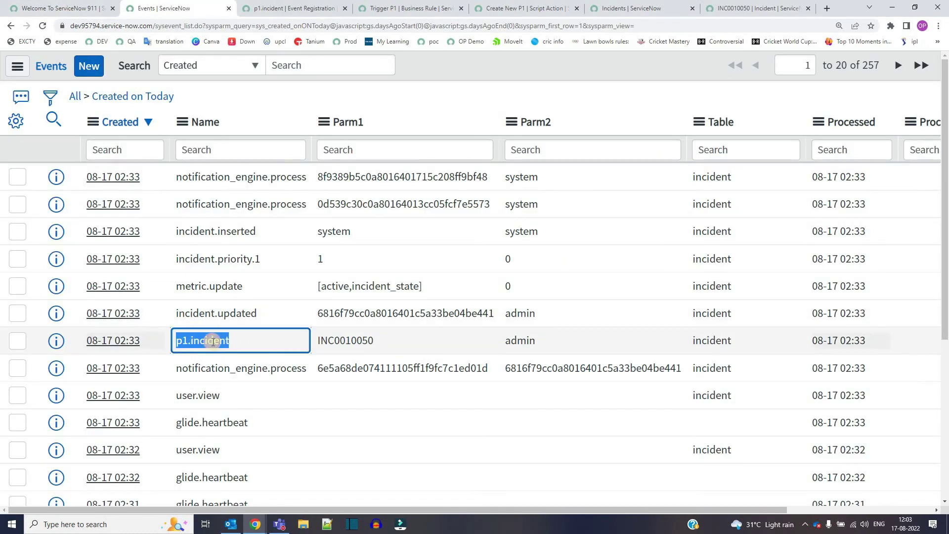
right_click(236, 355)
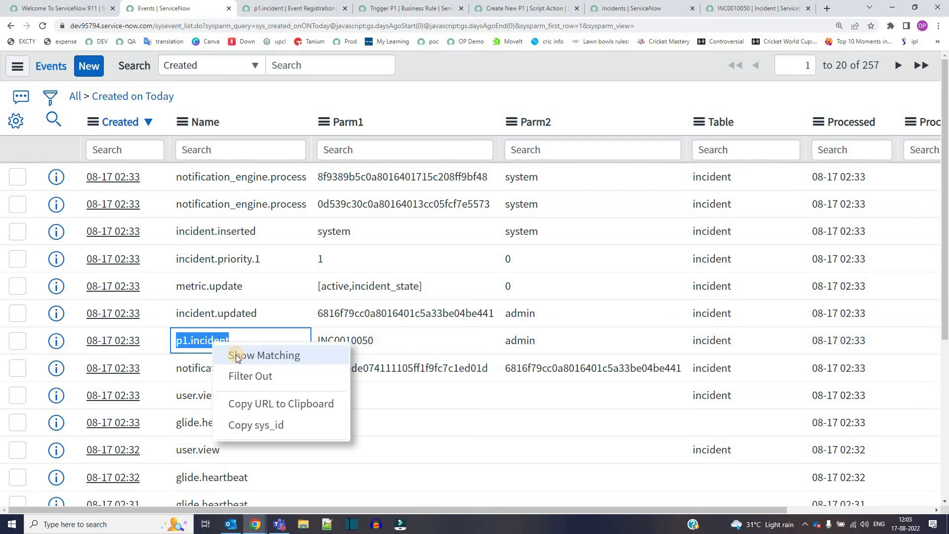
left_click(236, 354)
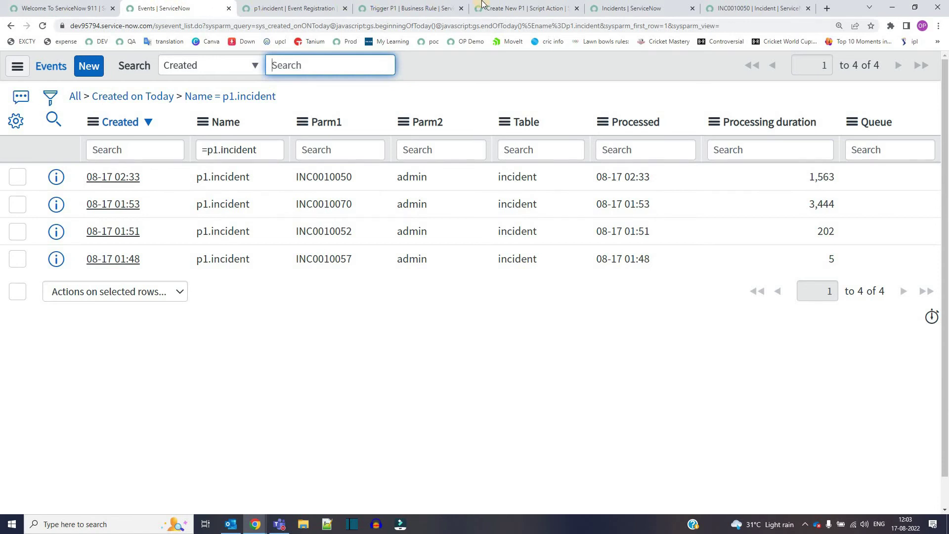
Step: Reload the incident list, open INC0010072, compare its source number with INC0010050, then close it
left_click(643, 9)
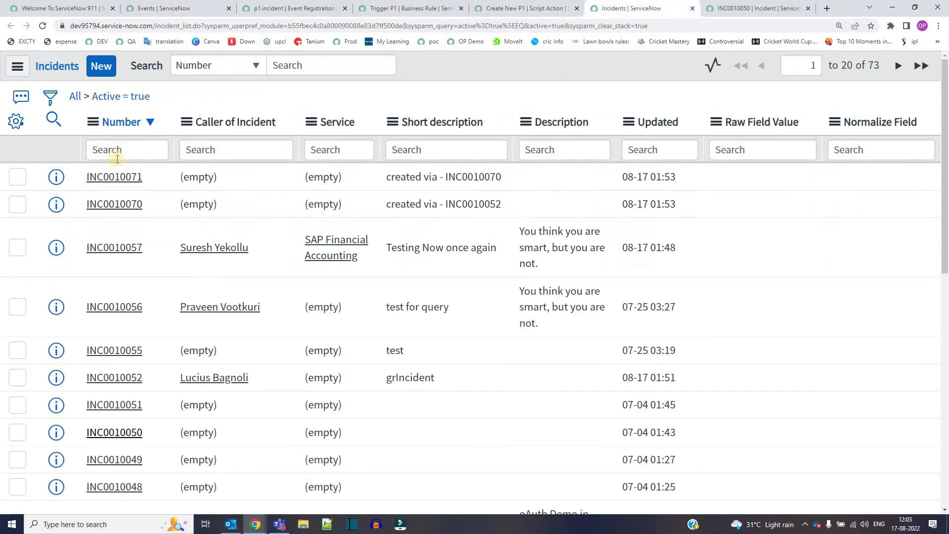
left_click(143, 98)
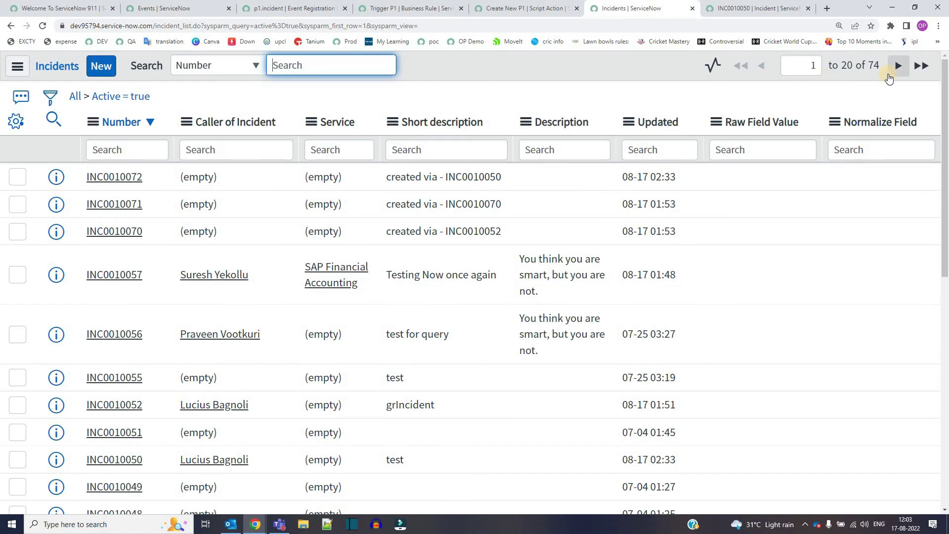
left_click(57, 177, "ctrl+shift")
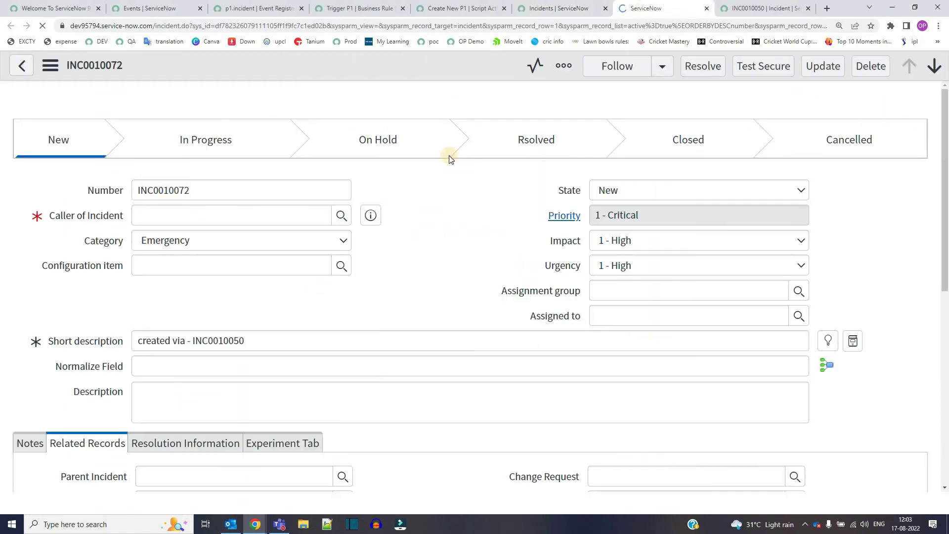
double_click(215, 343)
key("ctrl+Tab")
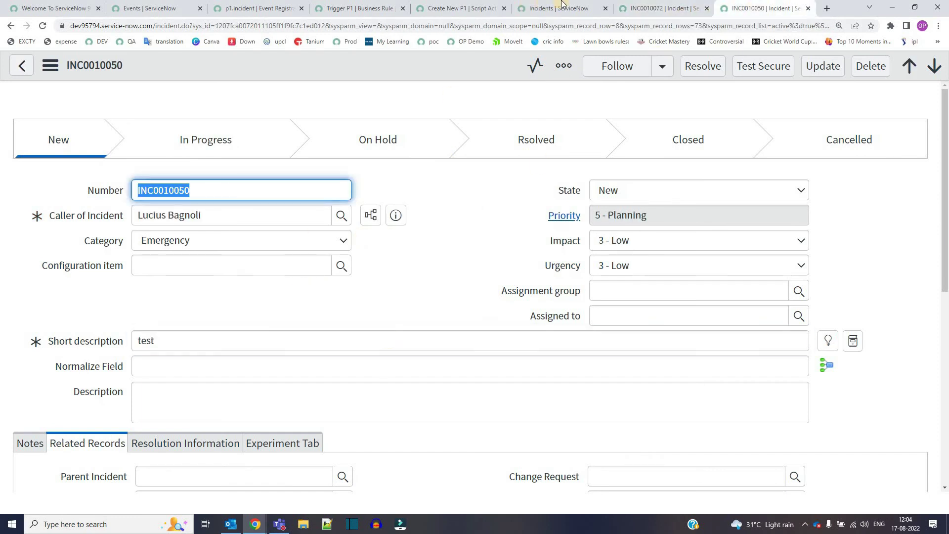
key("ctrl+shift+Tab")
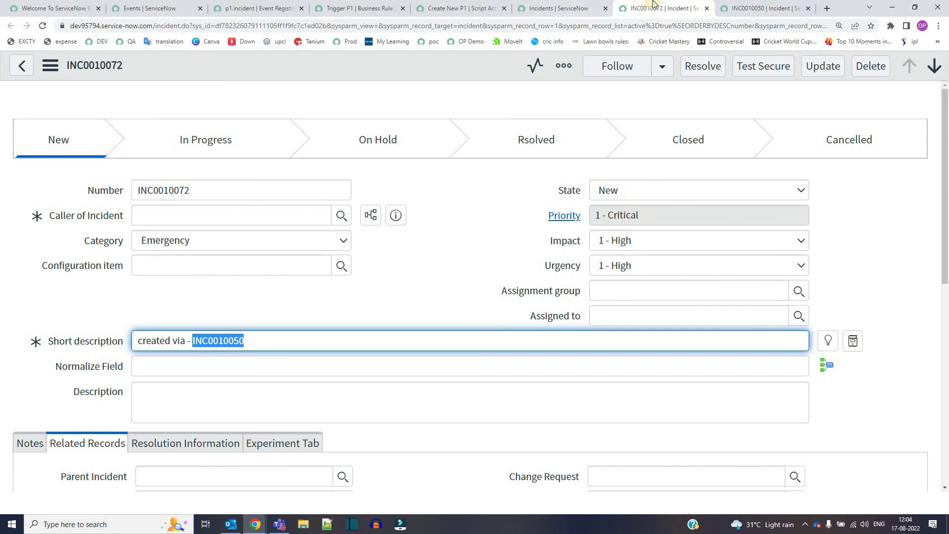
key("ctrl+w")
Step: Scroll back through the Create New P1 script, then switch to the ServiceNow Spectaculars blog
left_click(489, 4)
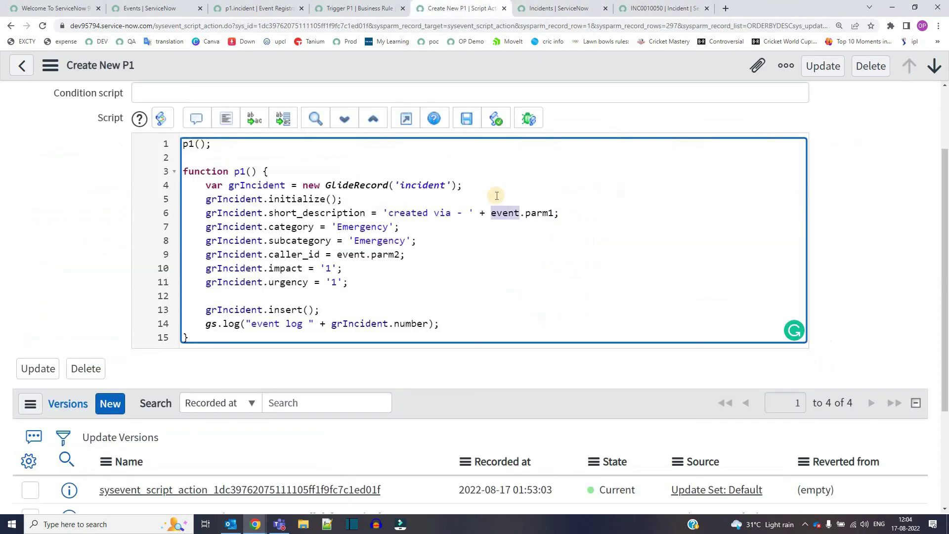
scroll(225, 272, "up", 1)
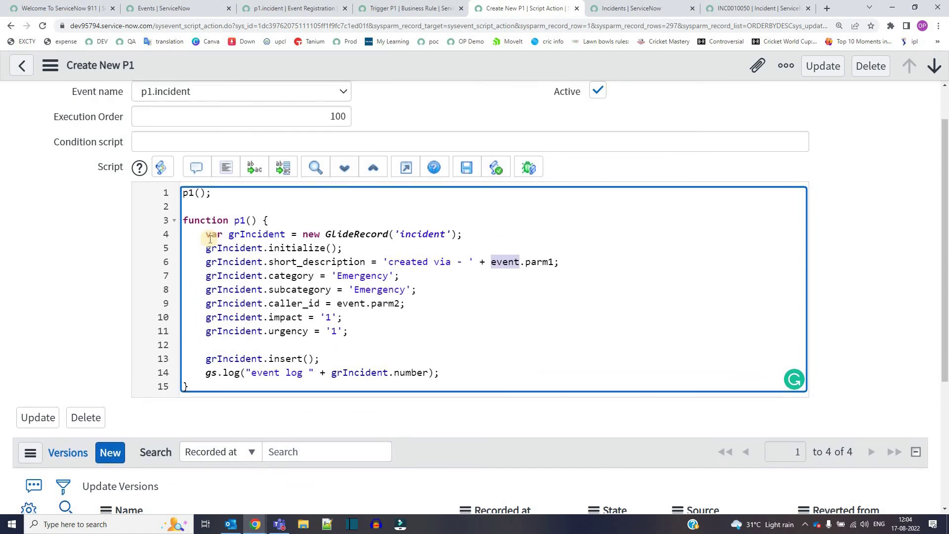
scroll(267, 353, "up", 1)
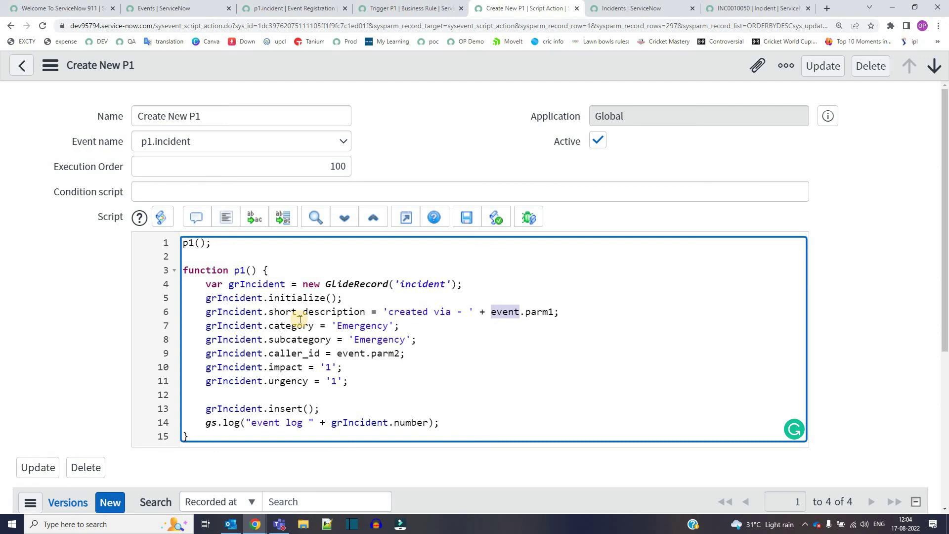
key("alt+Tab")
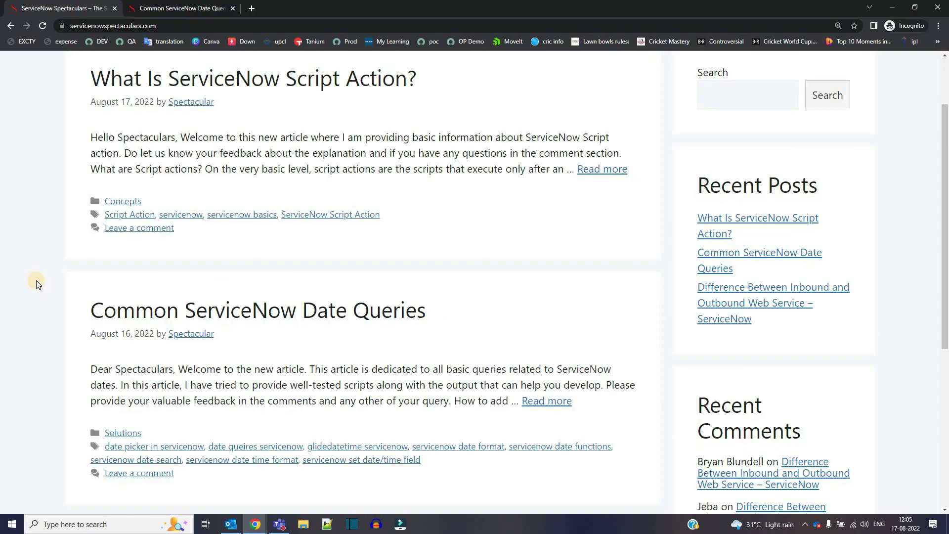